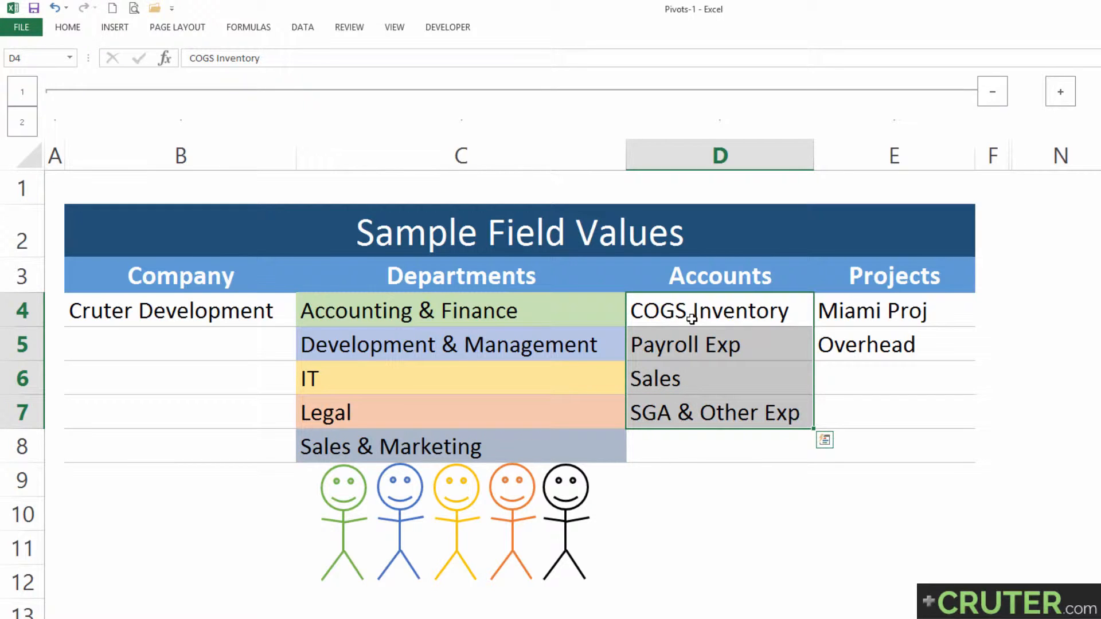
Step: Examine the company, department, account and project values in the Sample Field Values table, including the accounts and projects tied to departments
{"action": "left_click", "coordinate": [685, 344]}
{"action": "left_click", "coordinate": [687, 383]}
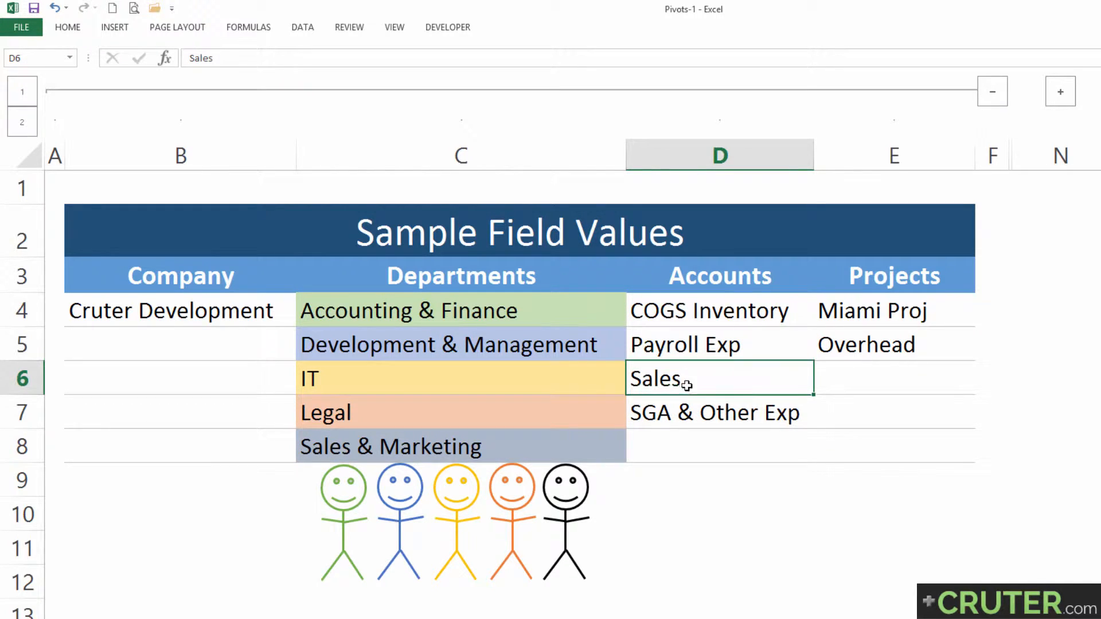
{"action": "left_click", "coordinate": [691, 413]}
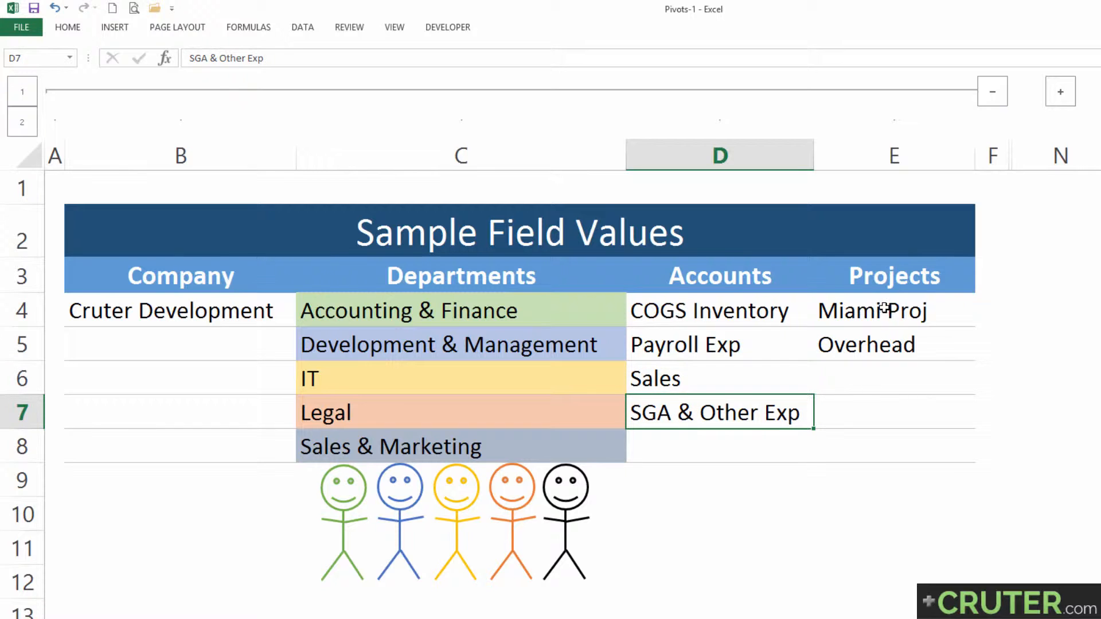
{"action": "left_click_drag", "start_coordinate": [883, 309], "coordinate": [883, 350]}
{"action": "left_click", "coordinate": [861, 319]}
{"action": "left_click", "coordinate": [866, 346]}
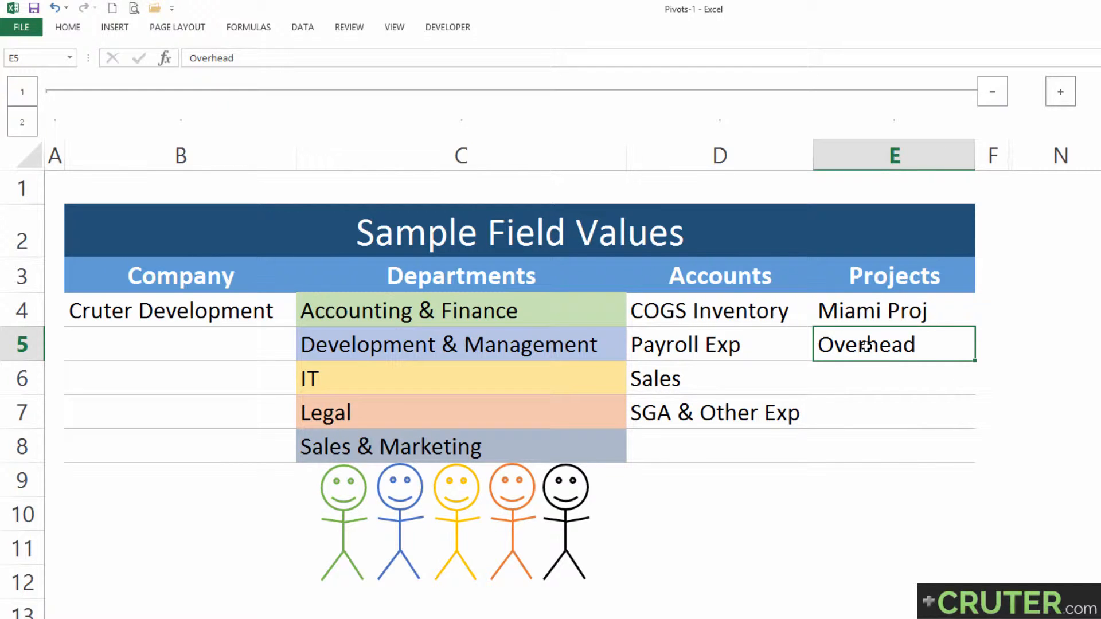
{"action": "left_click", "coordinate": [517, 318]}
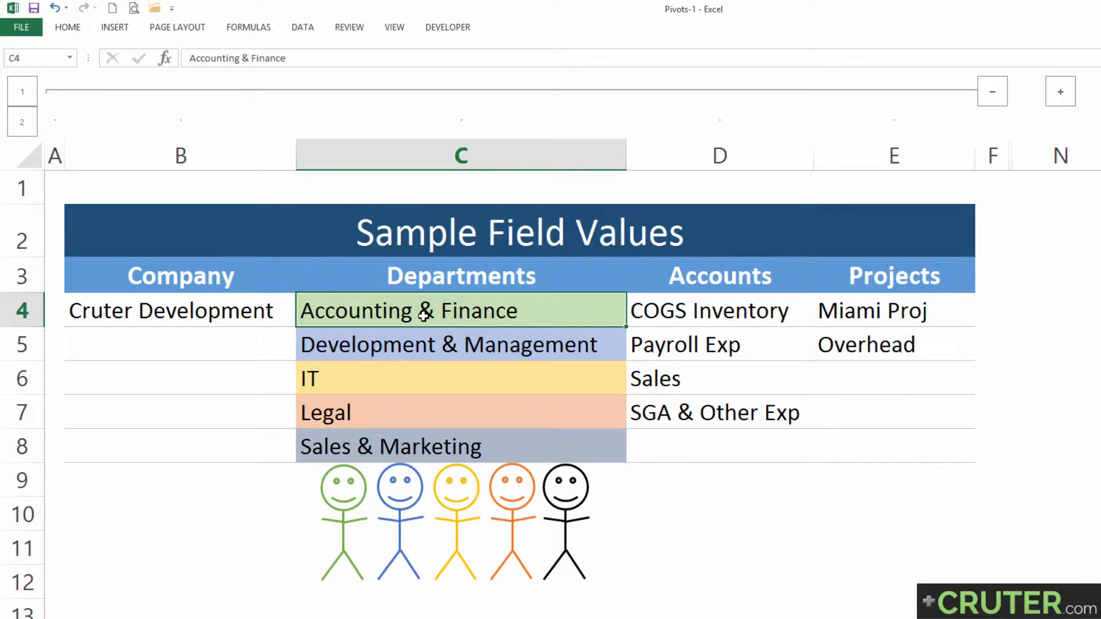
{"action": "left_click", "coordinate": [711, 343]}
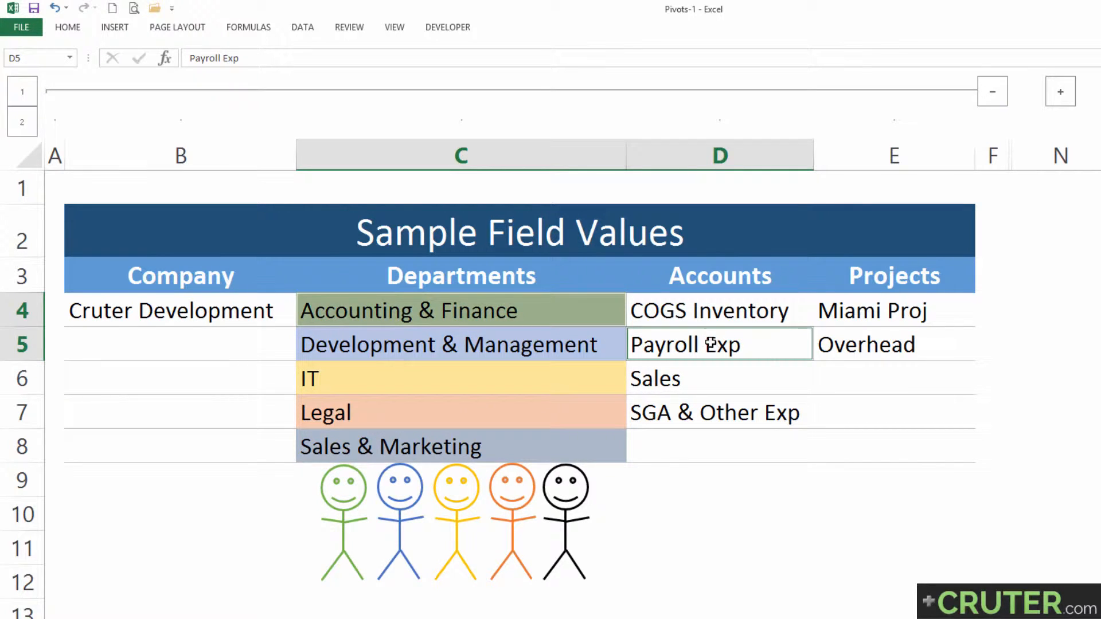
{"action": "left_click", "coordinate": [869, 345], "text": "ctrl"}
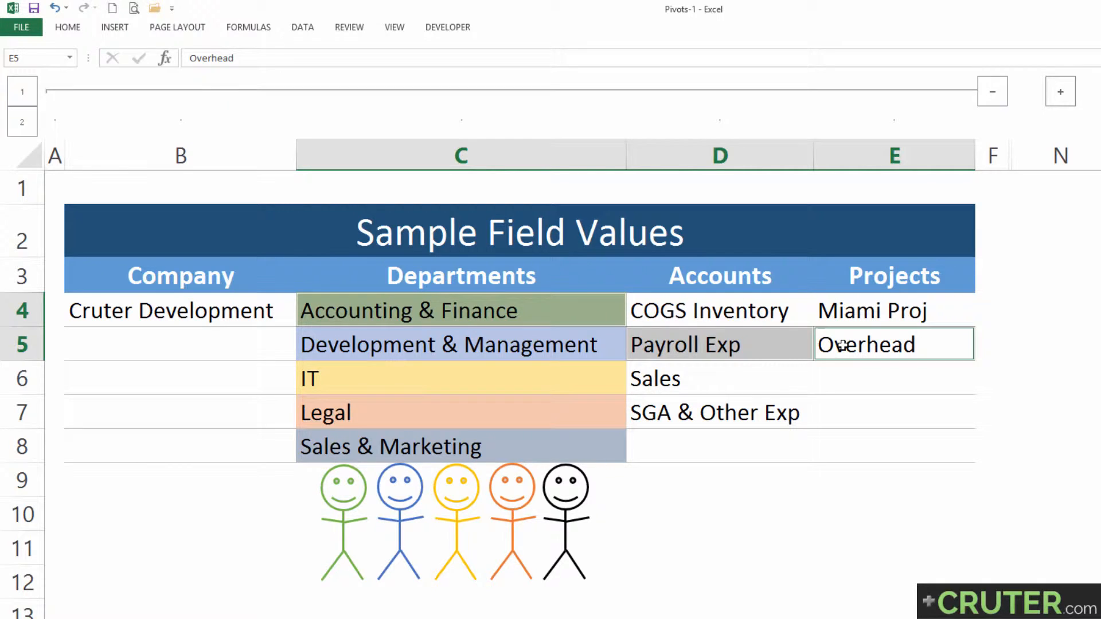
{"action": "left_click", "coordinate": [935, 310]}
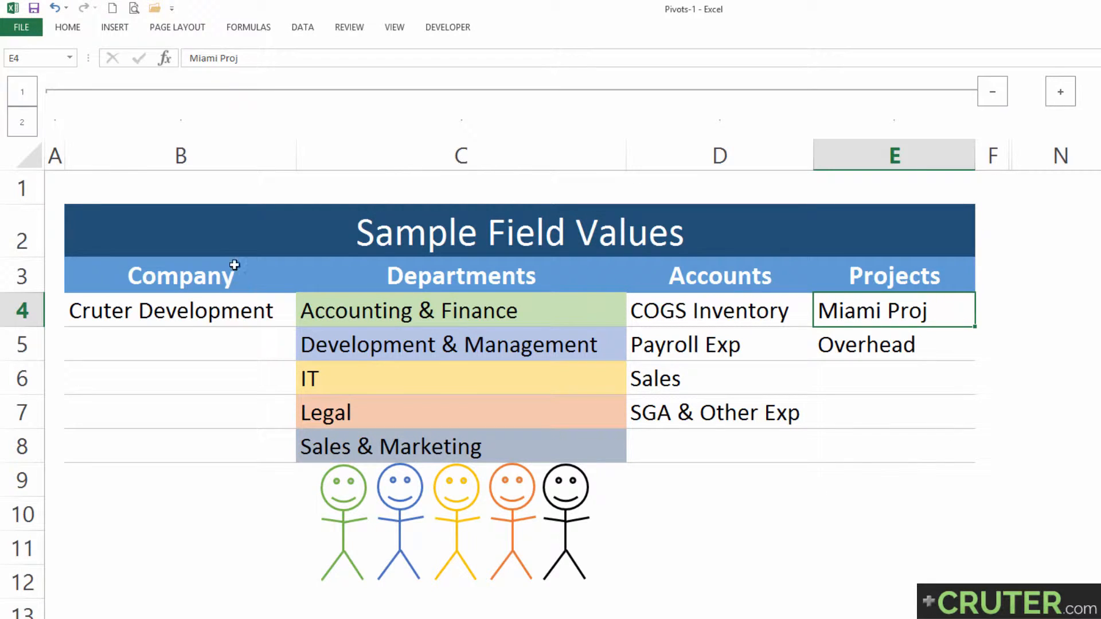
{"action": "left_click", "coordinate": [234, 241]}
{"action": "left_click_drag", "start_coordinate": [234, 299], "coordinate": [241, 442]}
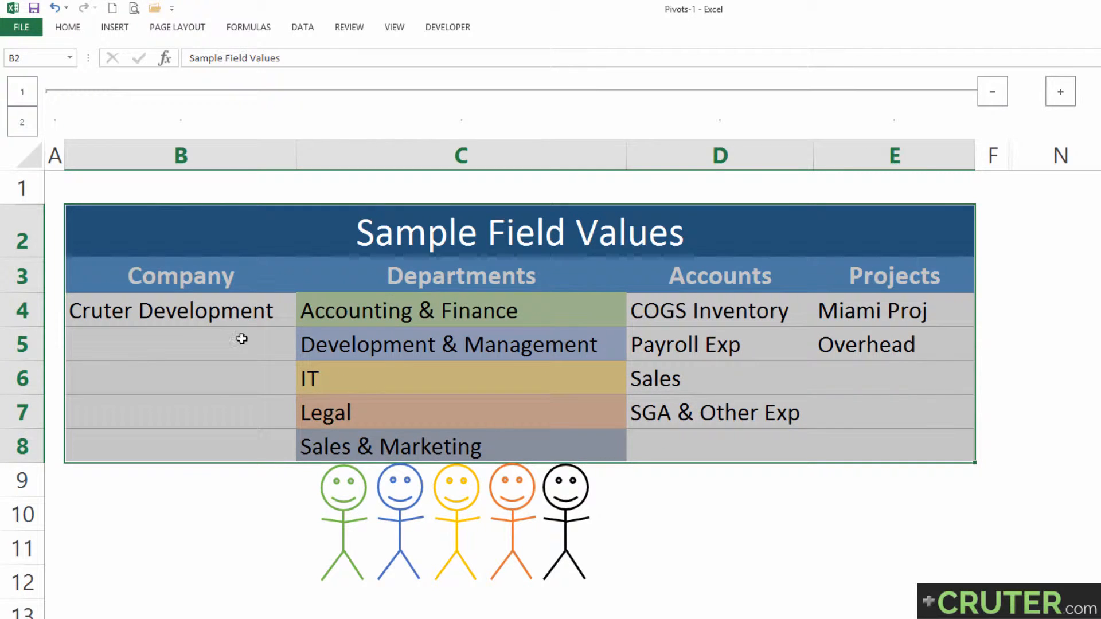
{"action": "left_click", "coordinate": [221, 316]}
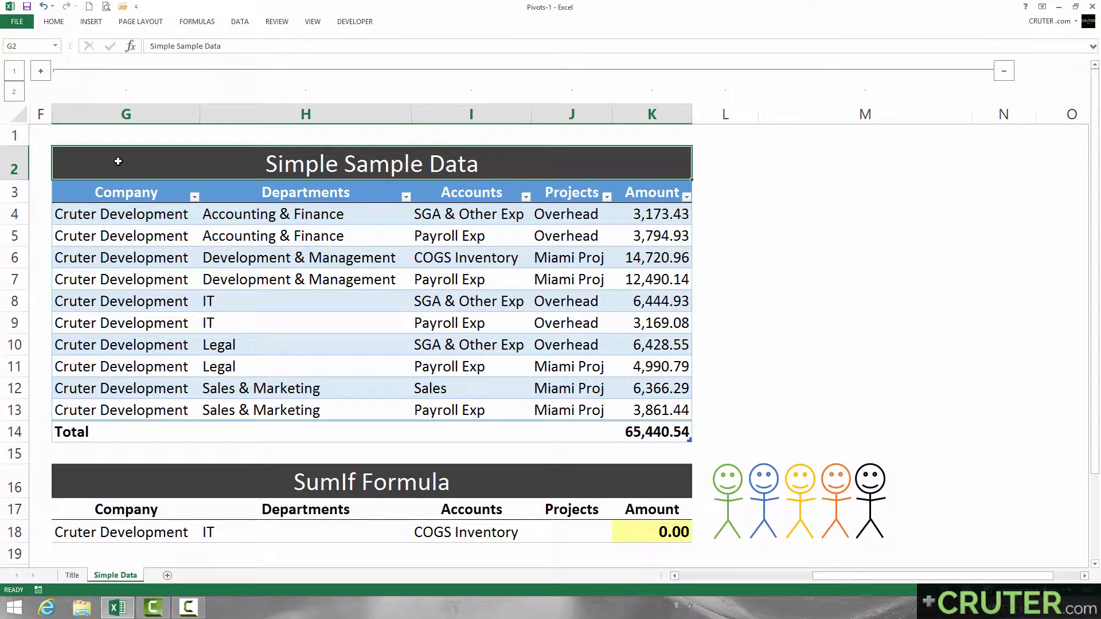
Step: Review the Simple Sample Data records by department, the Sales & Marketing accounts, and the Company column
{"action": "left_click_drag", "start_coordinate": [123, 217], "coordinate": [646, 241]}
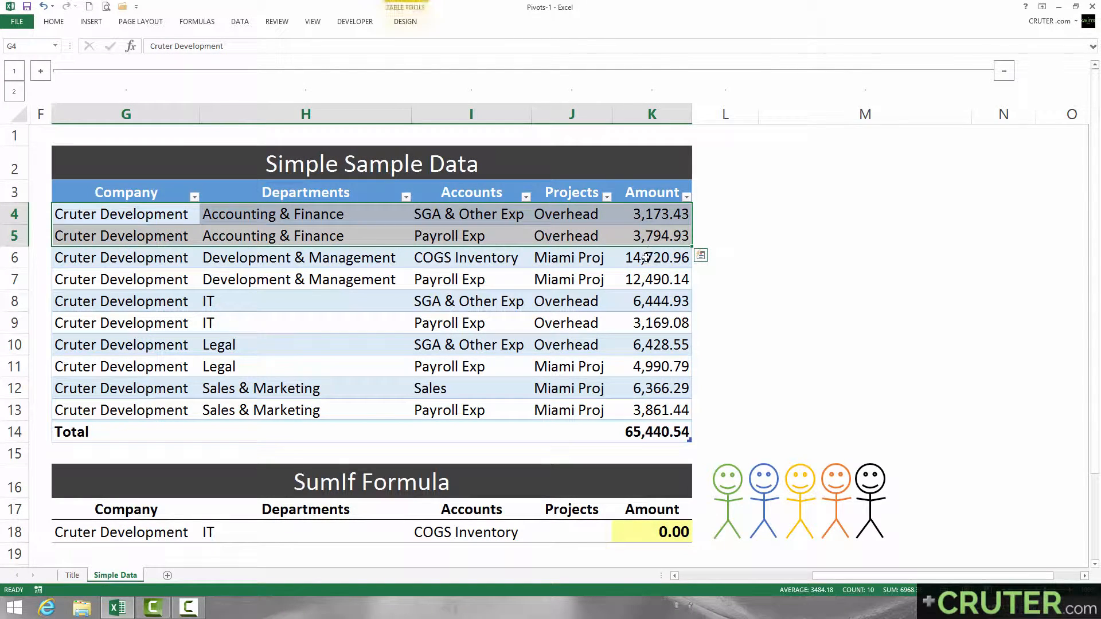
{"action": "key", "text": "ctrl+q"}
{"action": "left_click_drag", "start_coordinate": [255, 216], "coordinate": [252, 324]}
{"action": "left_click_drag", "start_coordinate": [235, 345], "coordinate": [243, 423]}
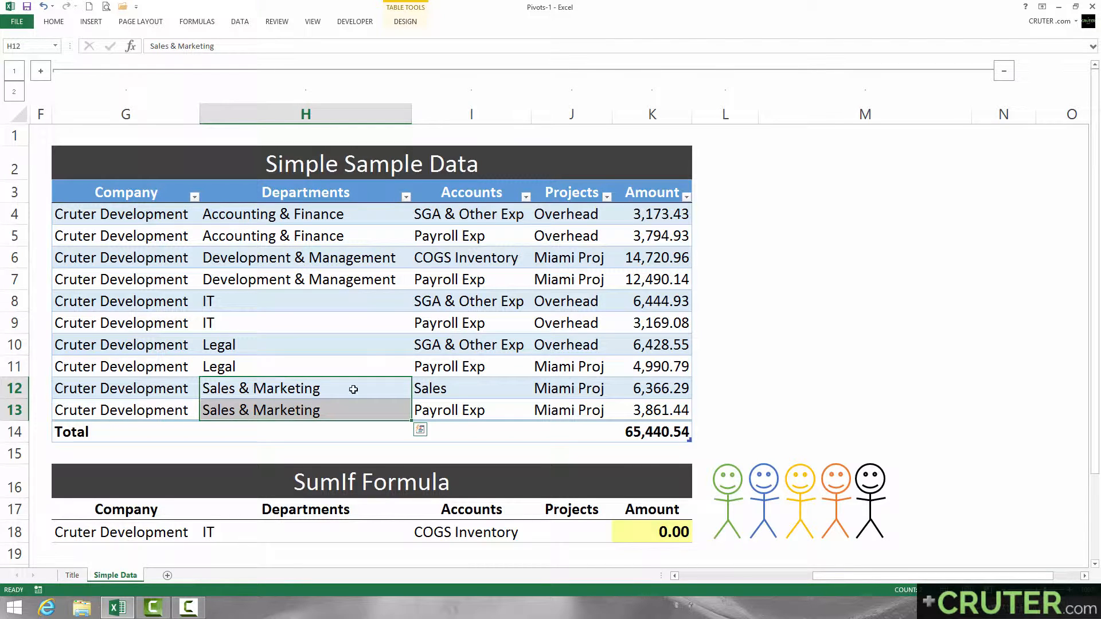
{"action": "left_click", "coordinate": [461, 389]}
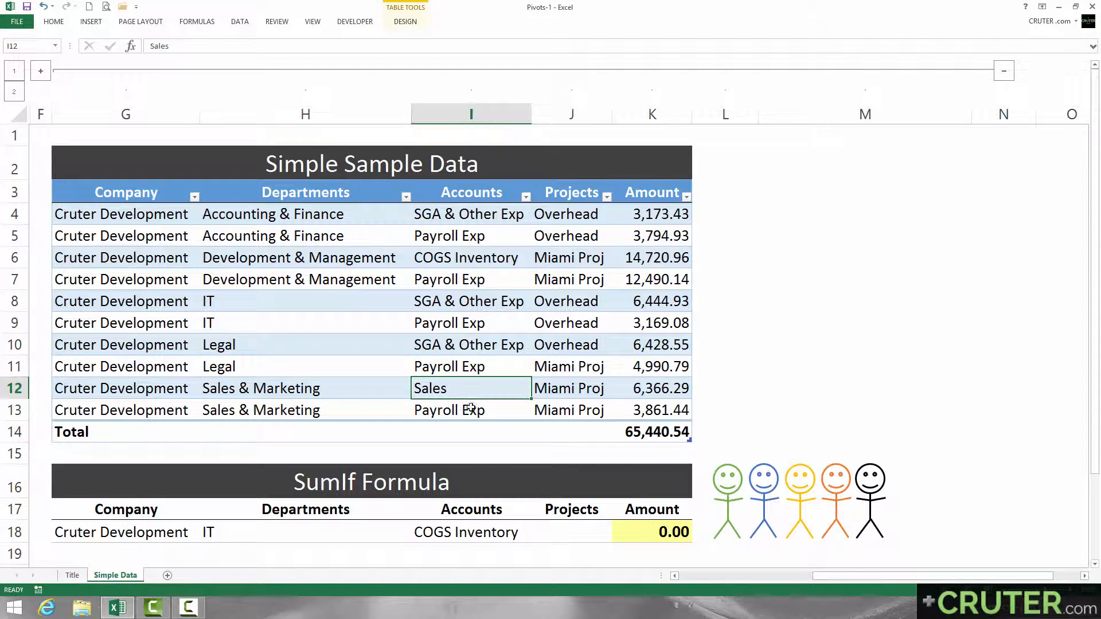
{"action": "left_click", "coordinate": [468, 413]}
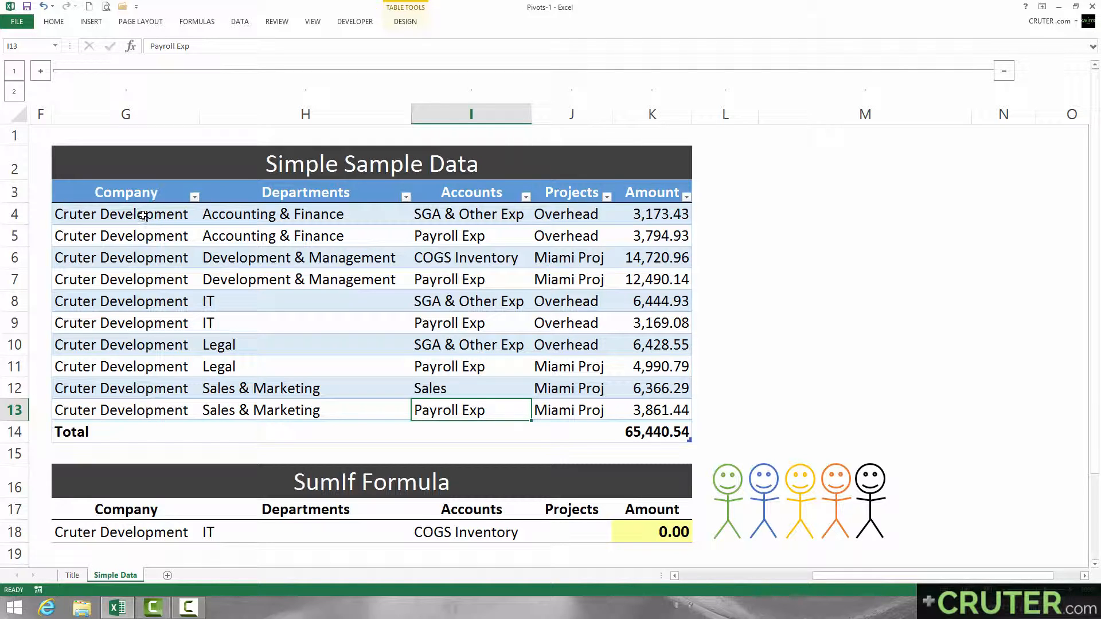
{"action": "left_click_drag", "start_coordinate": [141, 214], "coordinate": [156, 400]}
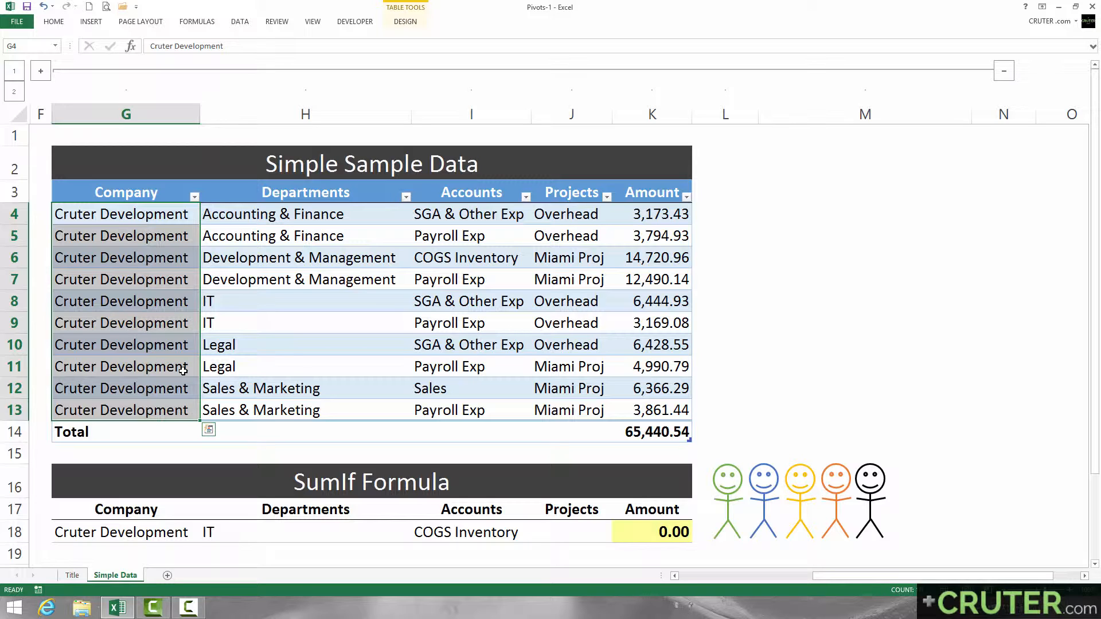
Step: Create a PivotTable from the Simple Sample Data table (Table1), placed on the existing worksheet at cell M3 of Simple Data
{"action": "left_click", "coordinate": [234, 265]}
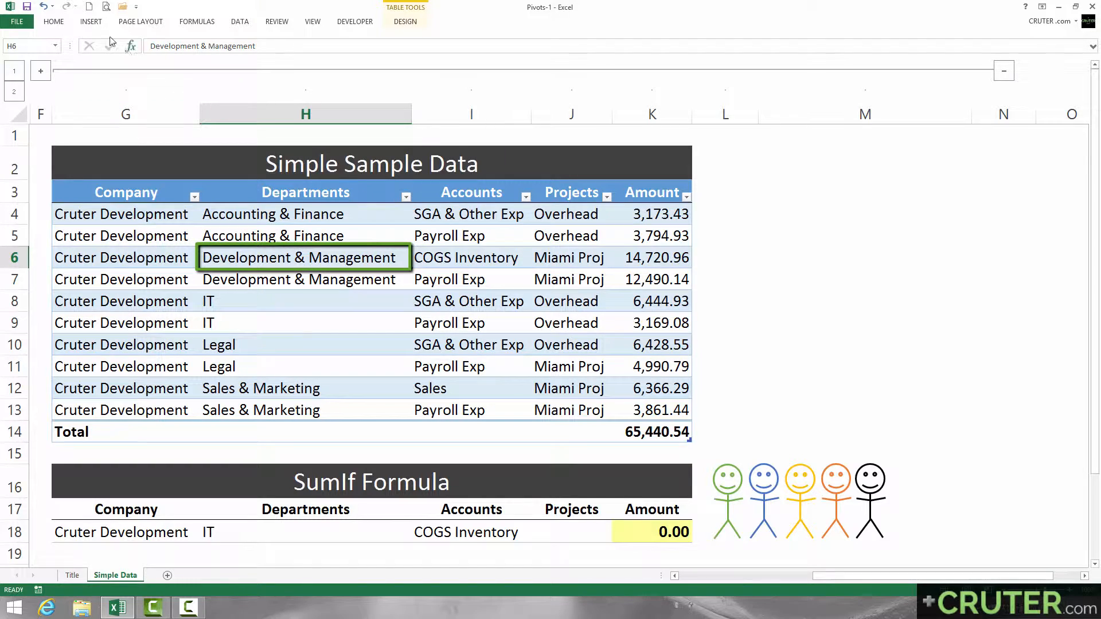
{"action": "left_click", "coordinate": [94, 23]}
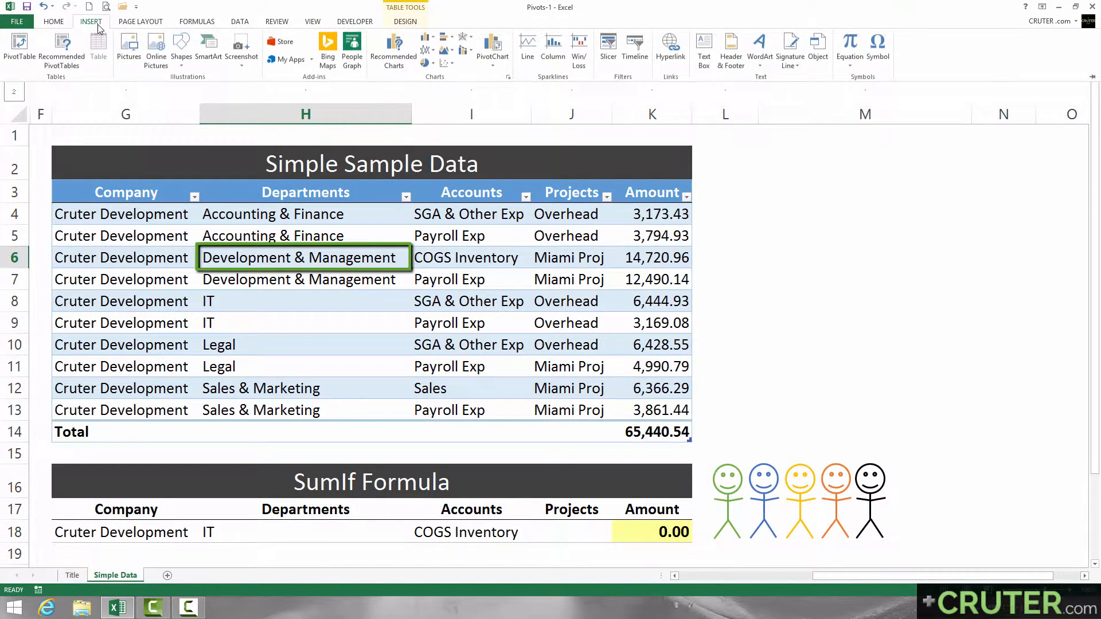
{"action": "left_click", "coordinate": [25, 55]}
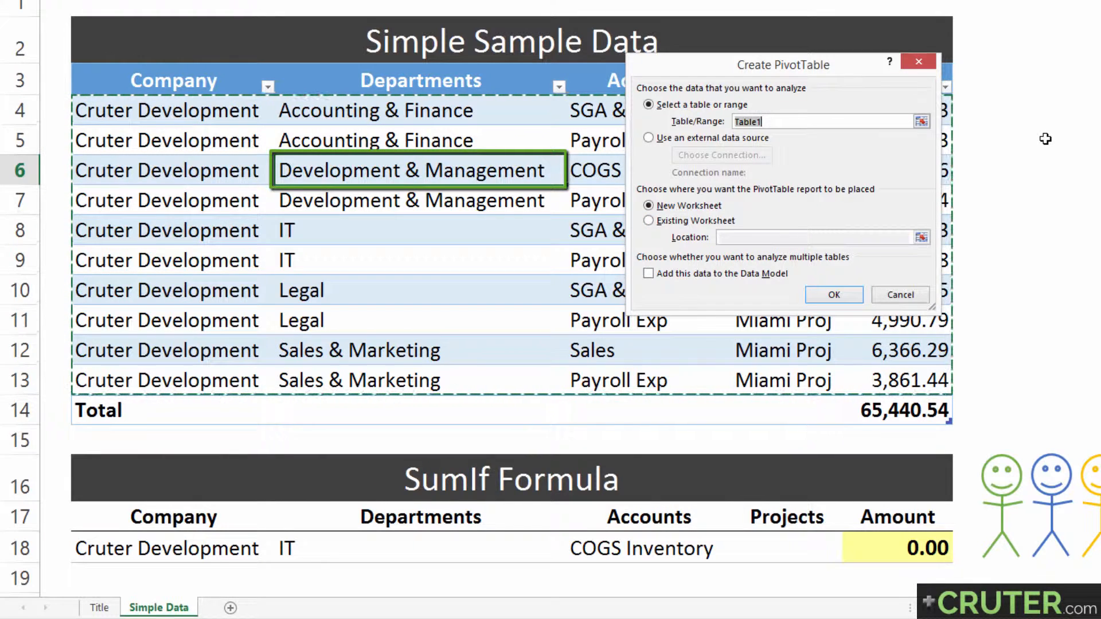
{"action": "left_click", "coordinate": [705, 223]}
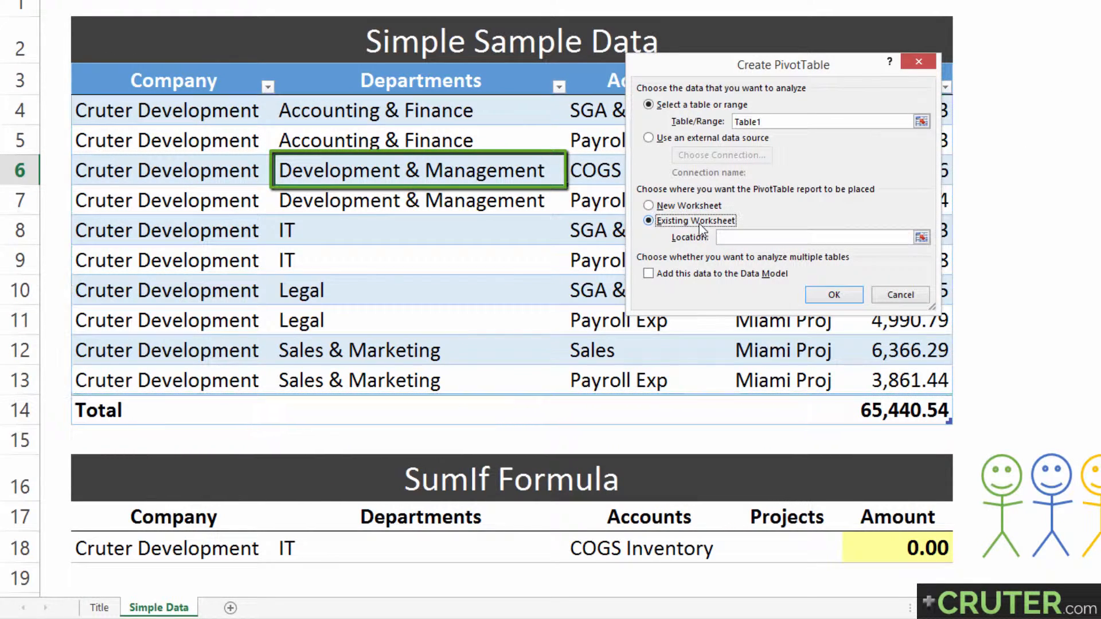
{"action": "left_click", "coordinate": [921, 237]}
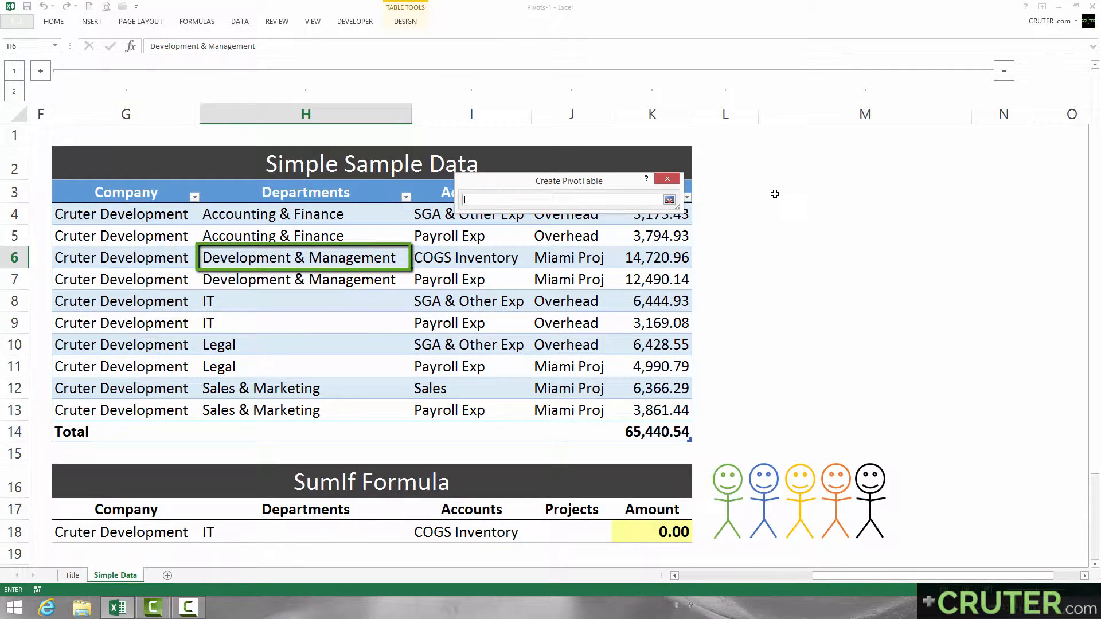
{"action": "left_click", "coordinate": [774, 194]}
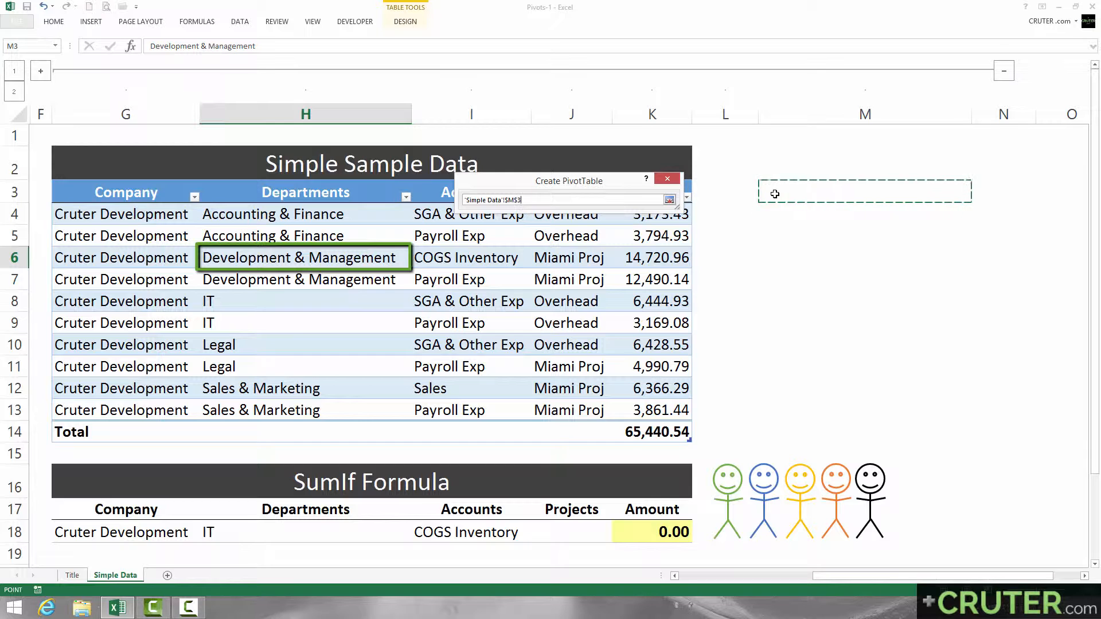
{"action": "left_click", "coordinate": [670, 200]}
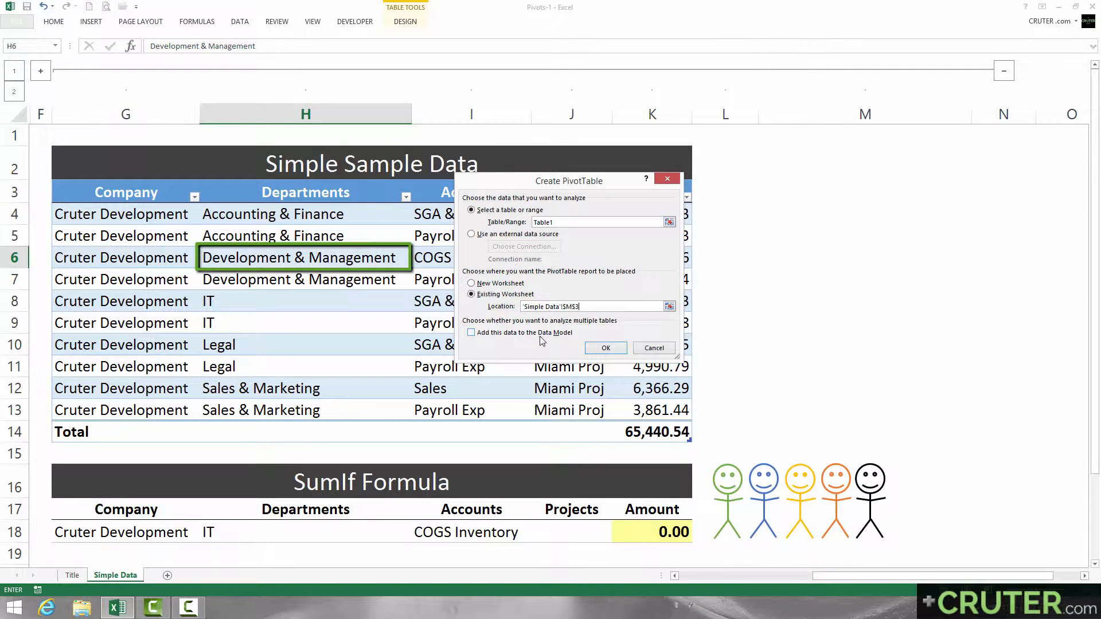
{"action": "left_click", "coordinate": [605, 348]}
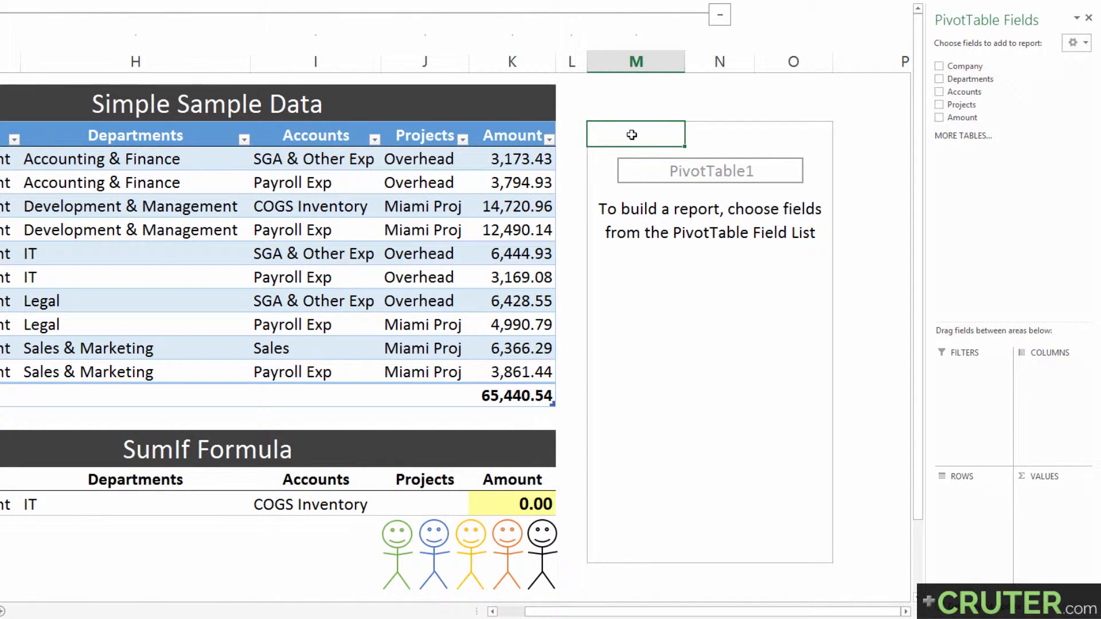
Step: Float the field list beside the empty PivotTable and build the report with Company in Rows and Amount in Values
{"action": "left_click_drag", "start_coordinate": [631, 135], "coordinate": [802, 231]}
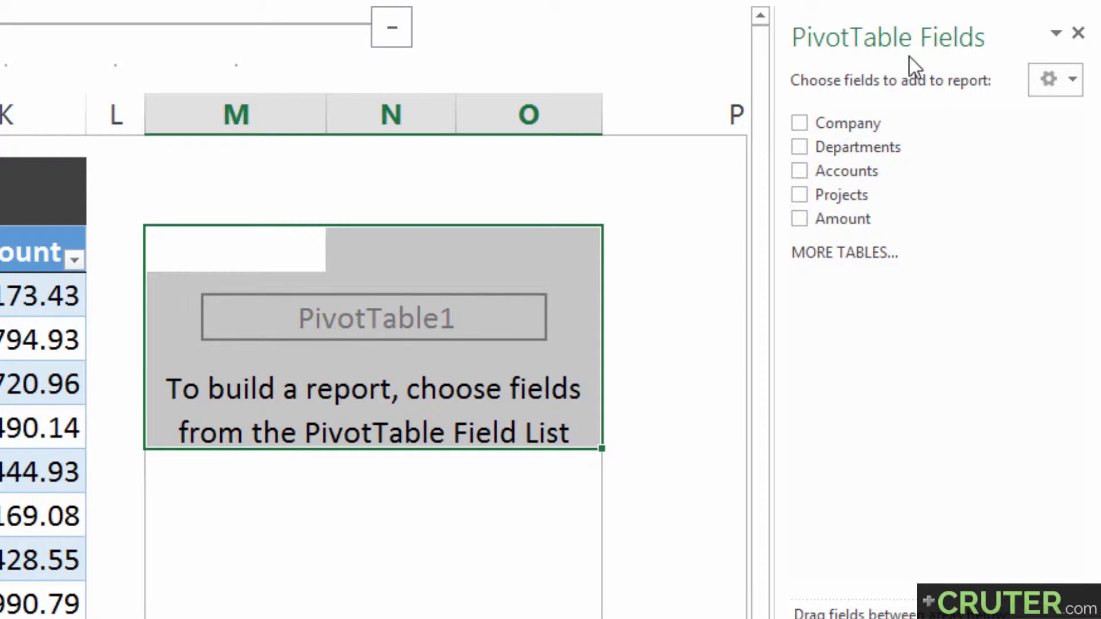
{"action": "left_click_drag", "start_coordinate": [927, 39], "coordinate": [751, 253]}
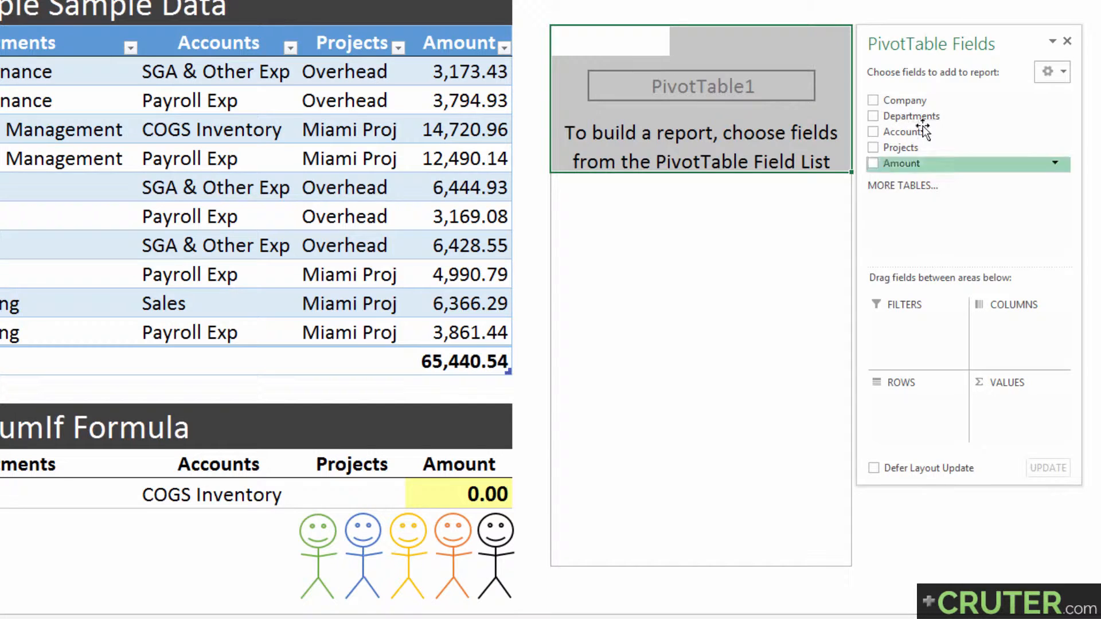
{"action": "left_click_drag", "start_coordinate": [918, 103], "coordinate": [924, 411]}
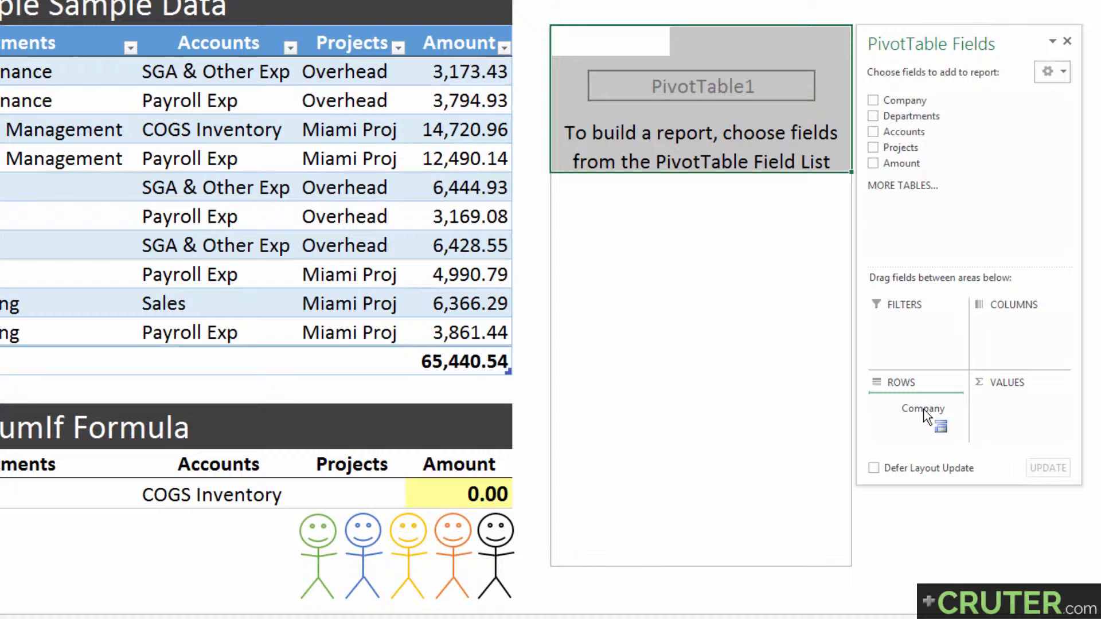
{"action": "left_click_drag", "start_coordinate": [925, 411], "coordinate": [925, 411]}
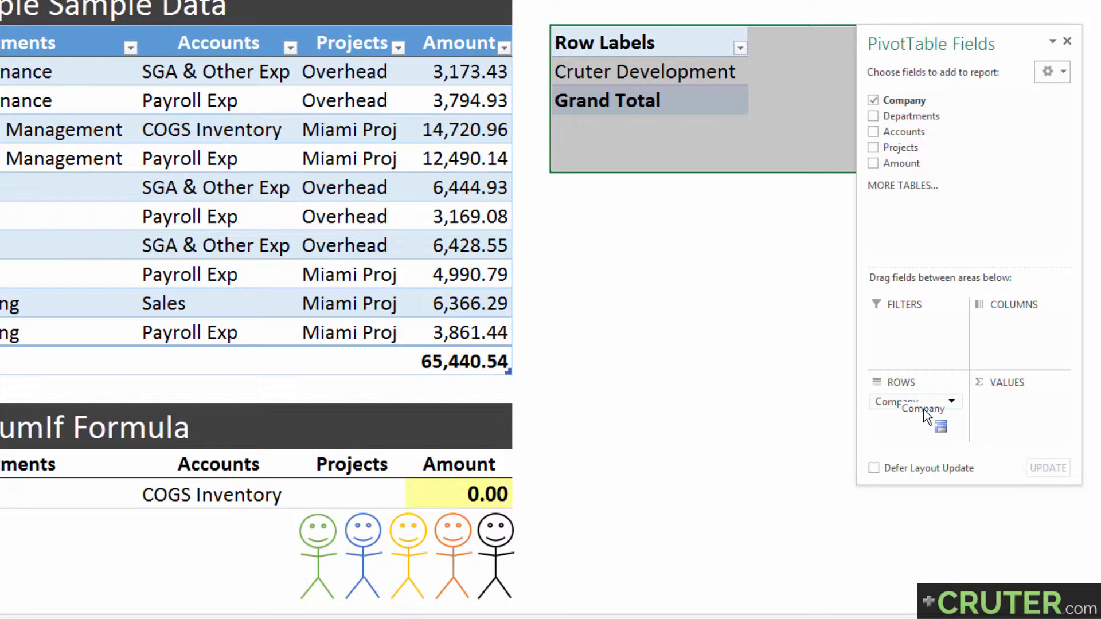
{"action": "left_click_drag", "start_coordinate": [924, 409], "coordinate": [927, 407]}
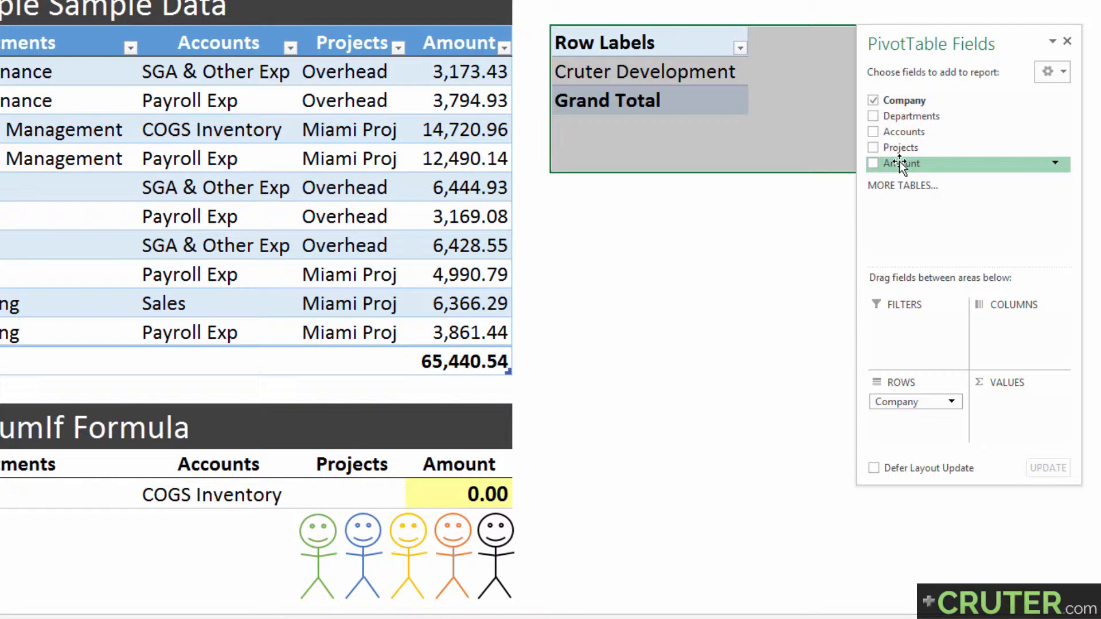
{"action": "left_click_drag", "start_coordinate": [899, 164], "coordinate": [993, 407]}
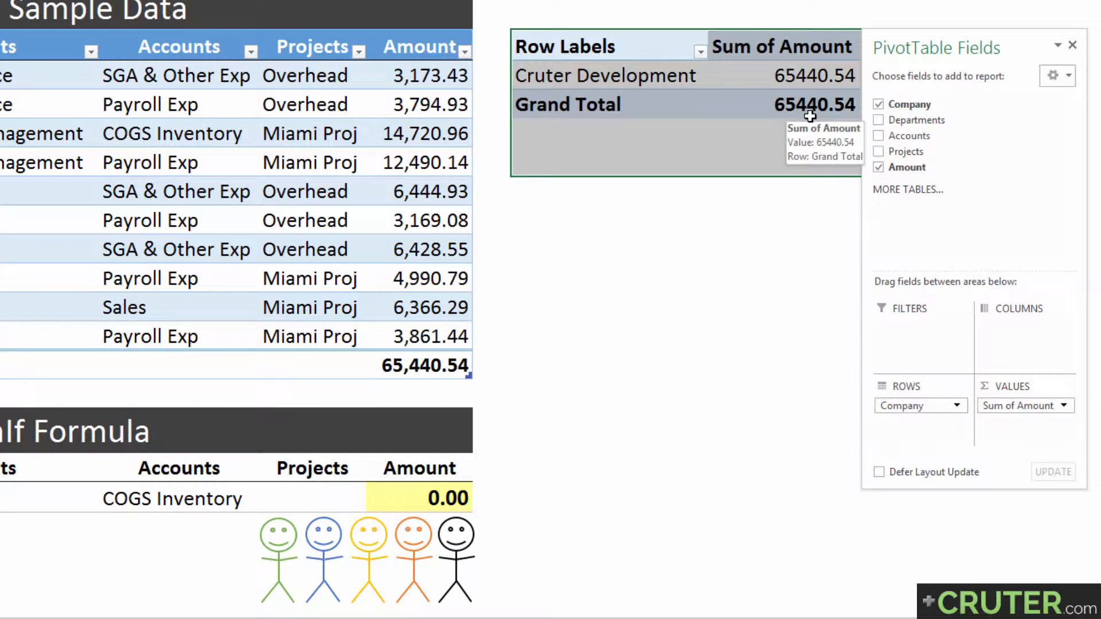
Step: Compare the source table's Company entries, Amount column and total with the PivotTable's Cruter Development sum
{"action": "left_click", "coordinate": [427, 366]}
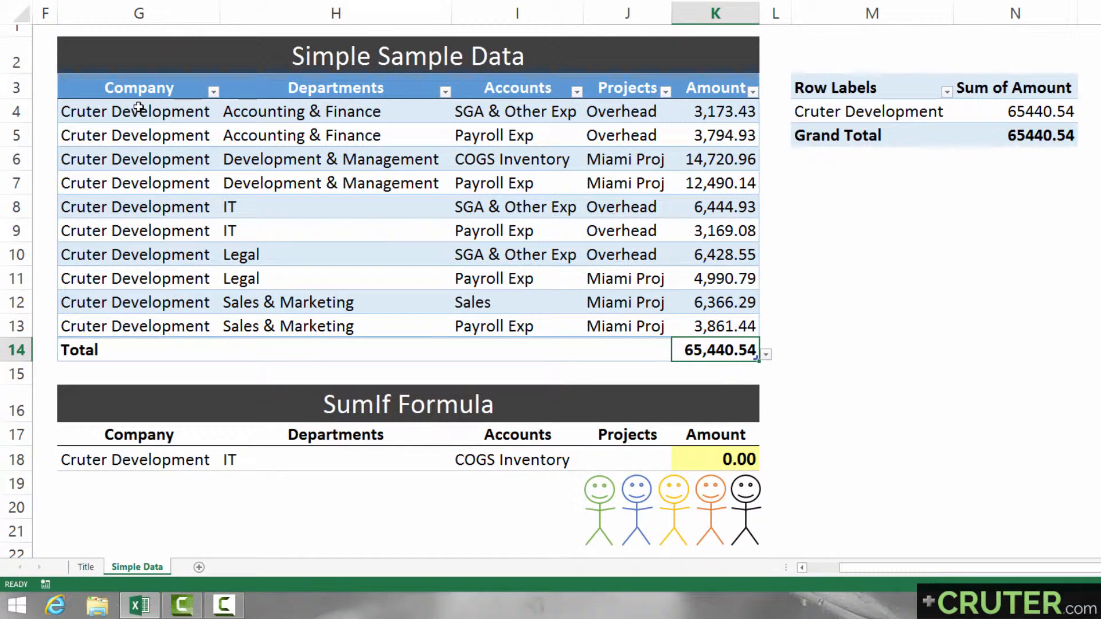
{"action": "left_click_drag", "start_coordinate": [125, 111], "coordinate": [134, 321]}
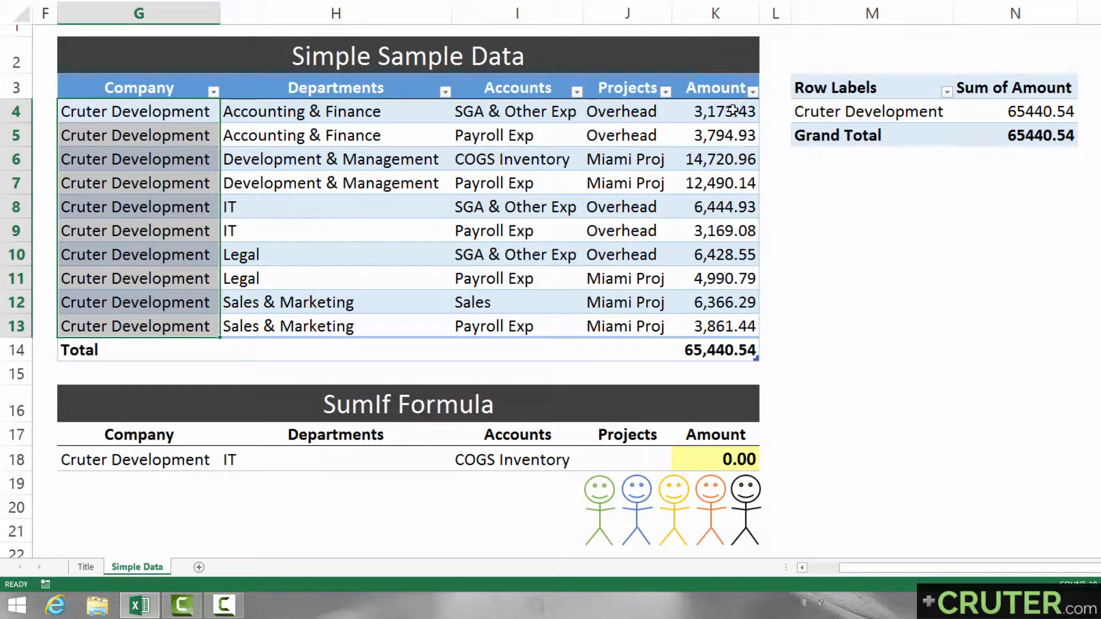
{"action": "left_click_drag", "start_coordinate": [733, 112], "coordinate": [731, 327]}
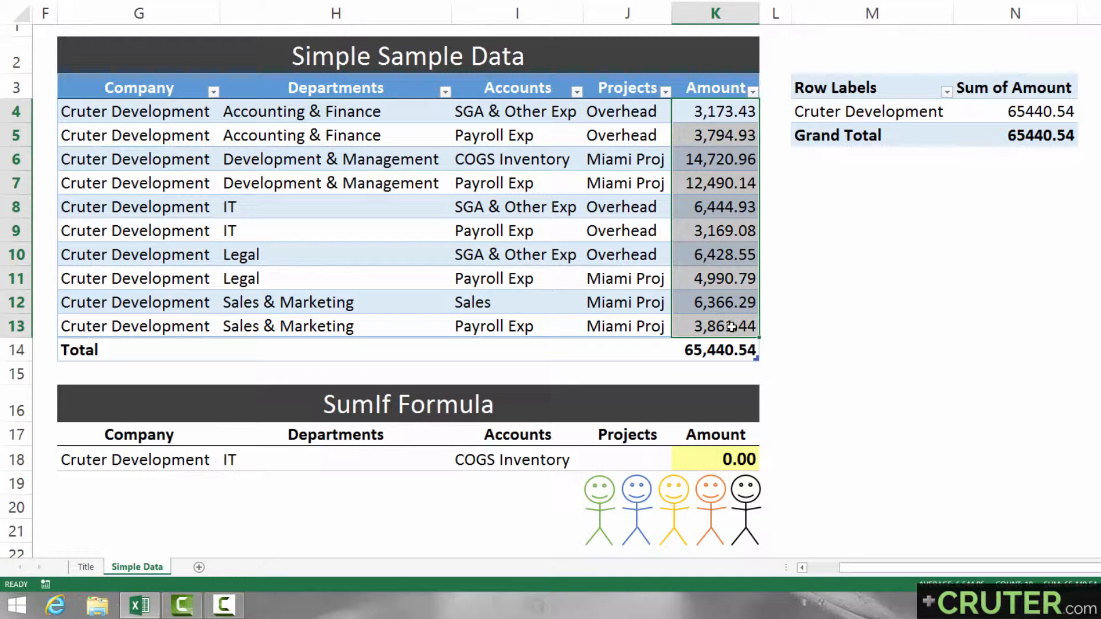
{"action": "left_click", "coordinate": [726, 350]}
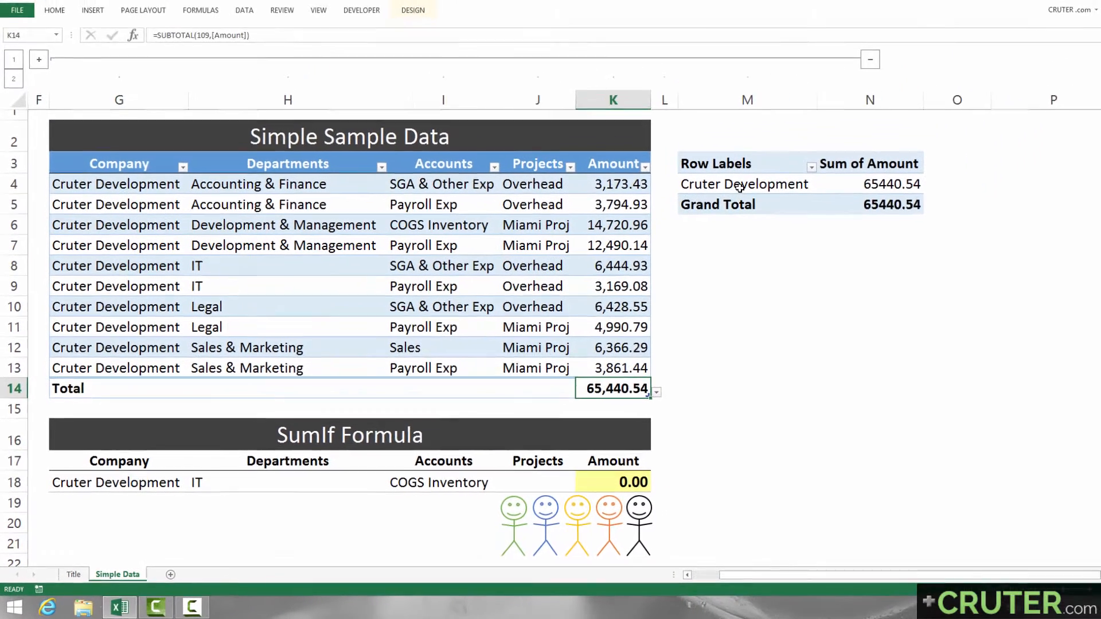
{"action": "left_click", "coordinate": [863, 114]}
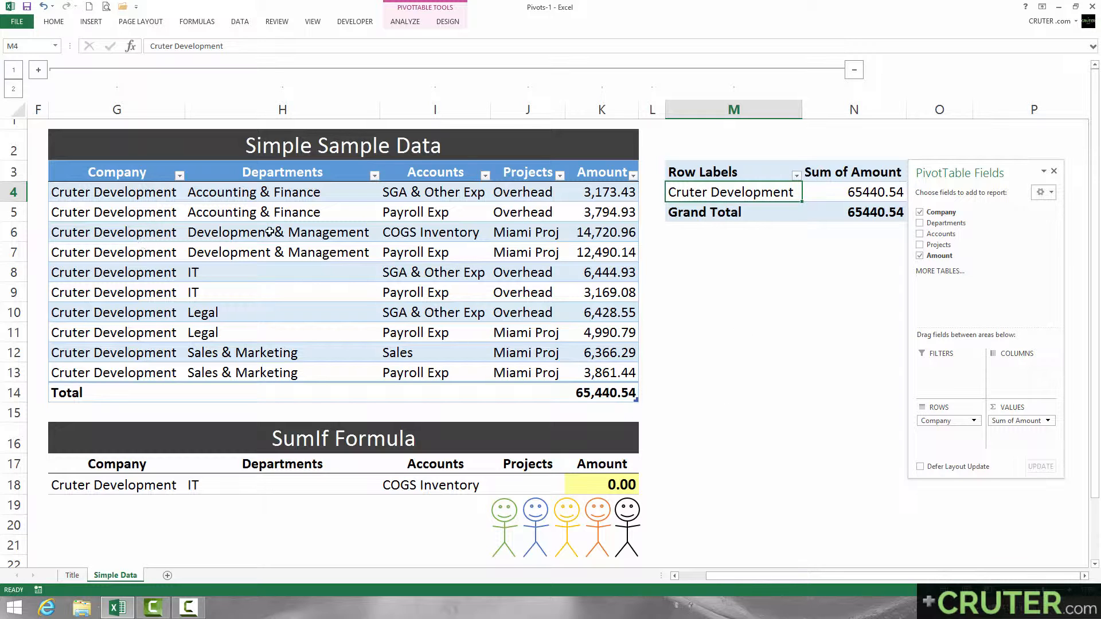
{"action": "left_click", "coordinate": [835, 191]}
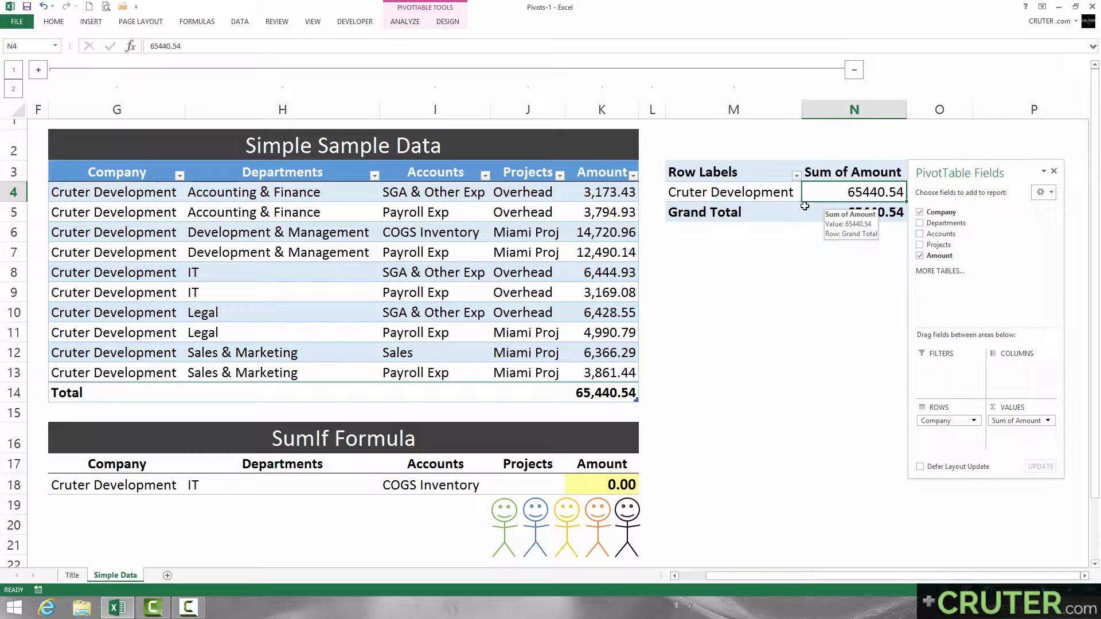
{"action": "left_click_drag", "start_coordinate": [607, 191], "coordinate": [618, 367]}
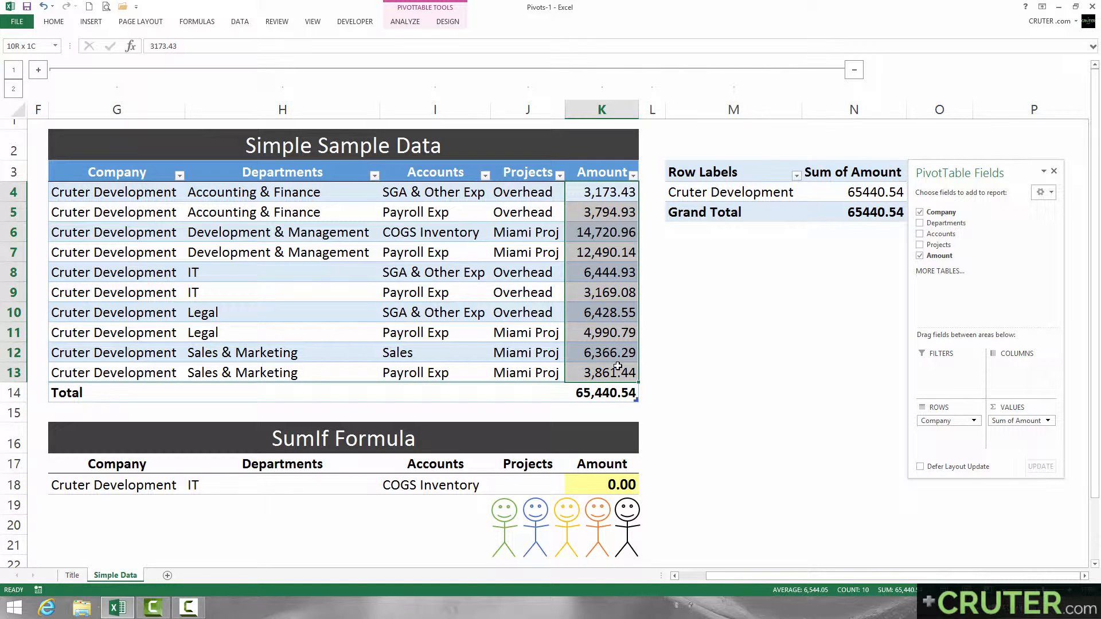
Step: Review the available summary calculations in the value field settings for Sum of Amount, keeping Sum
{"action": "left_click", "coordinate": [823, 192]}
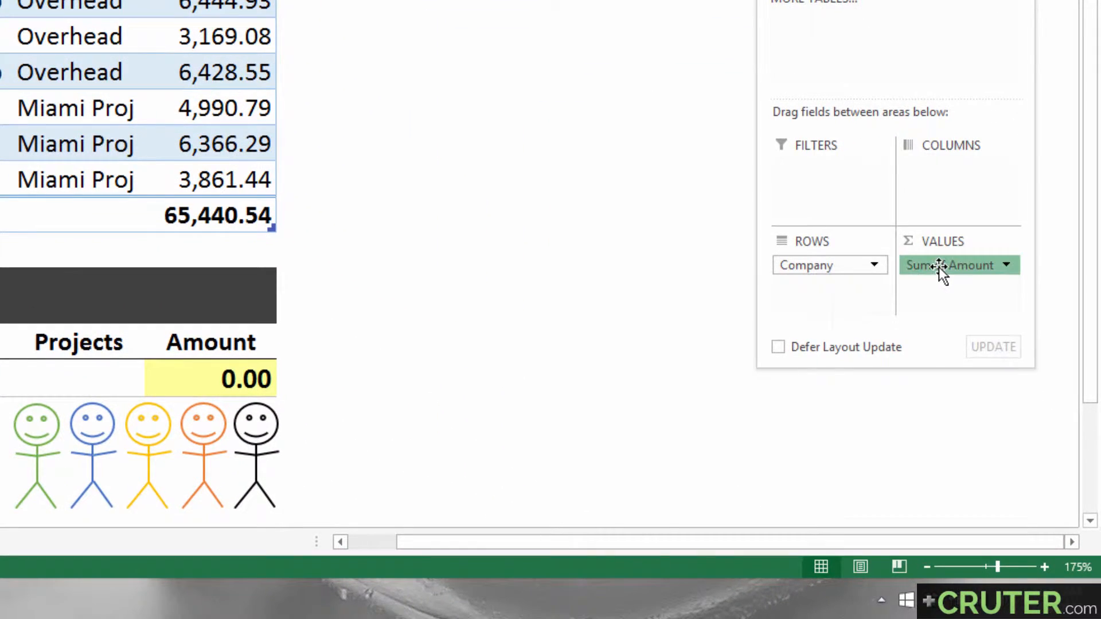
{"action": "left_click", "coordinate": [992, 380]}
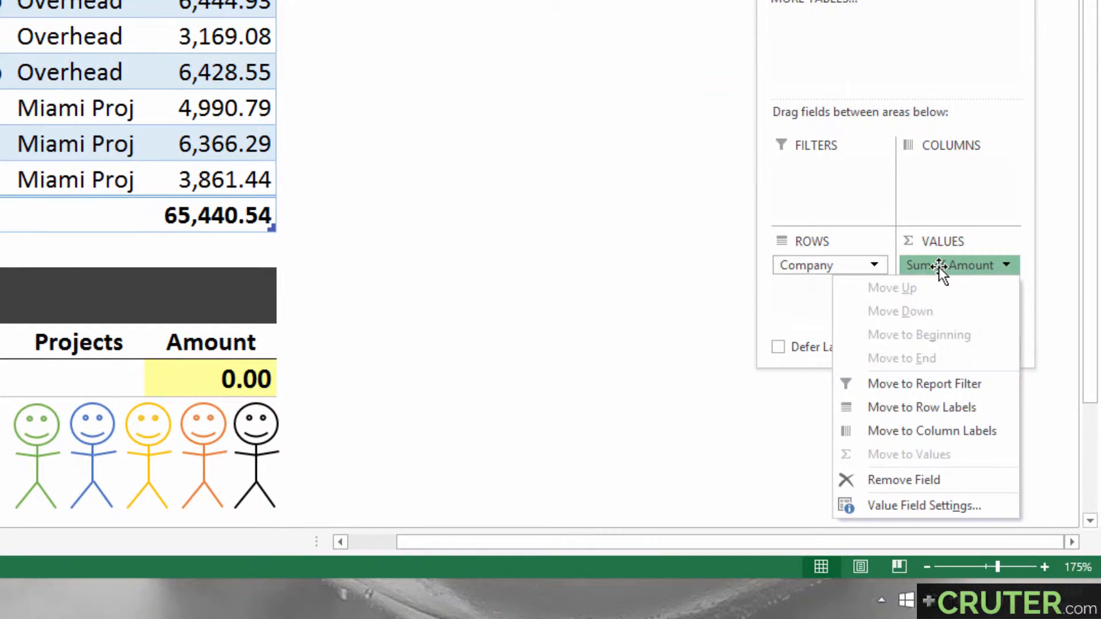
{"action": "left_click", "coordinate": [923, 506]}
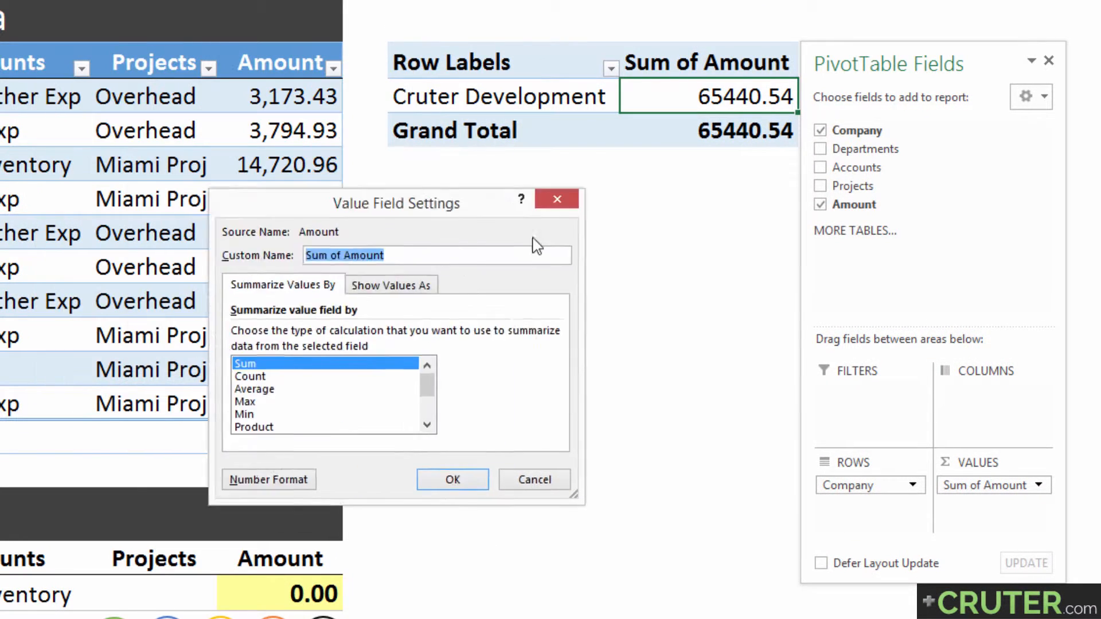
{"action": "left_click_drag", "start_coordinate": [428, 210], "coordinate": [645, 172]}
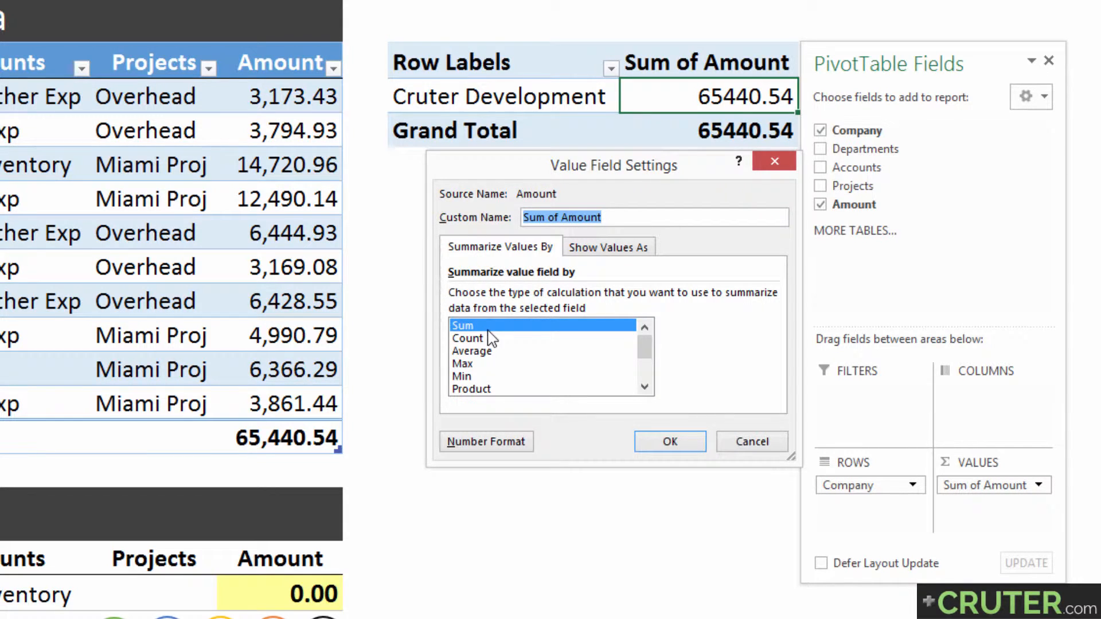
{"action": "left_click_drag", "start_coordinate": [646, 351], "coordinate": [639, 329]}
{"action": "left_click", "coordinate": [657, 447]}
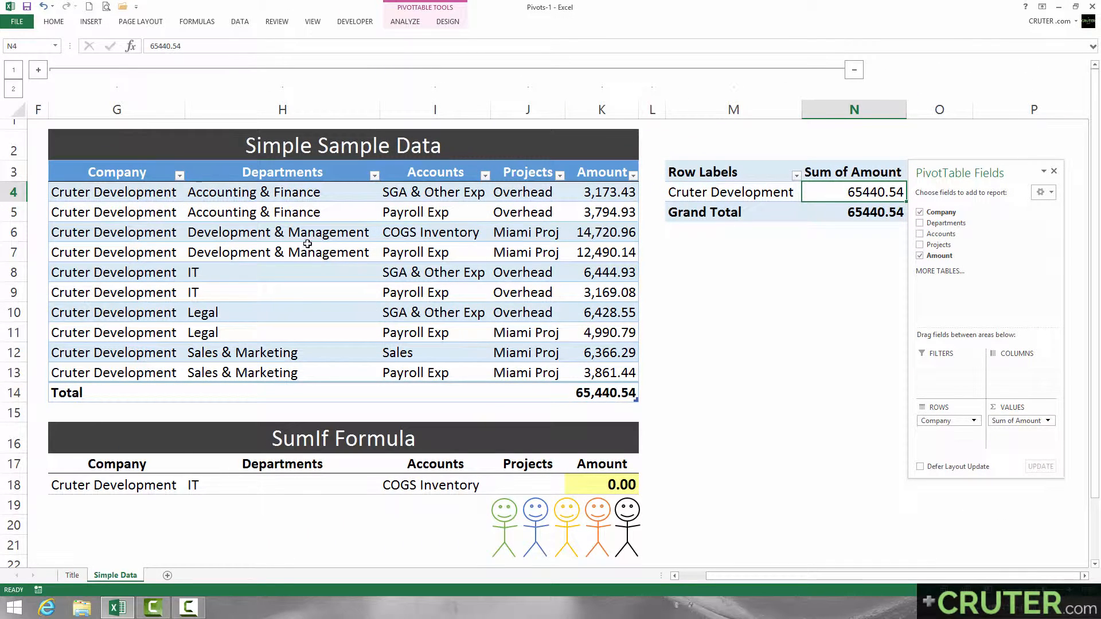
Step: Replace Company with Departments in the PivotTable's Rows area
{"action": "left_click", "coordinate": [725, 188]}
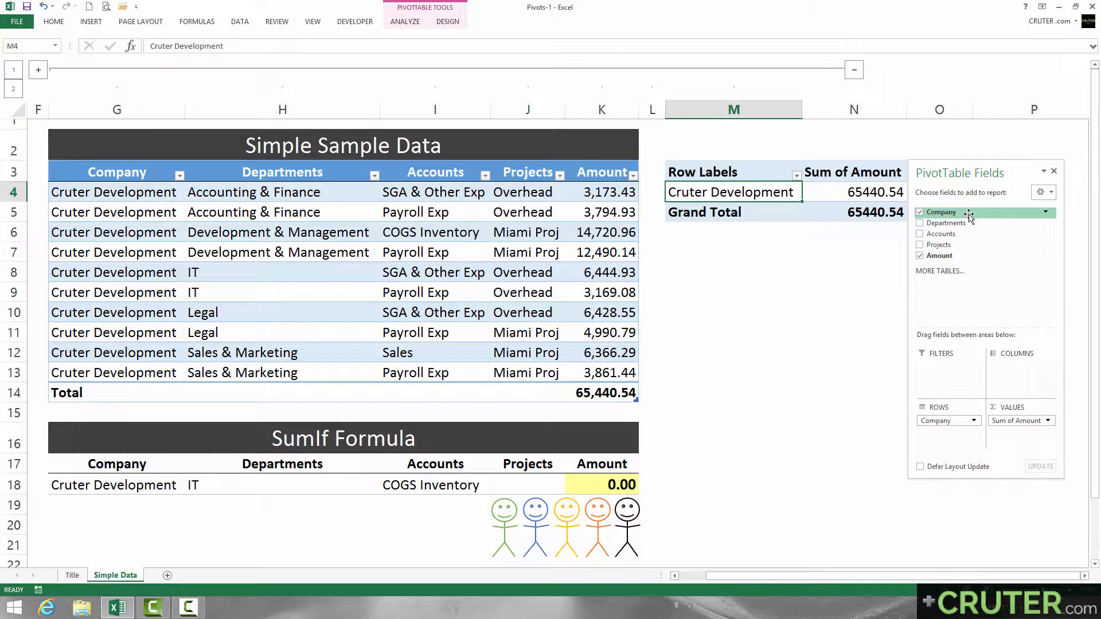
{"action": "left_click_drag", "start_coordinate": [946, 421], "coordinate": [944, 296]}
{"action": "left_click_drag", "start_coordinate": [943, 223], "coordinate": [947, 444]}
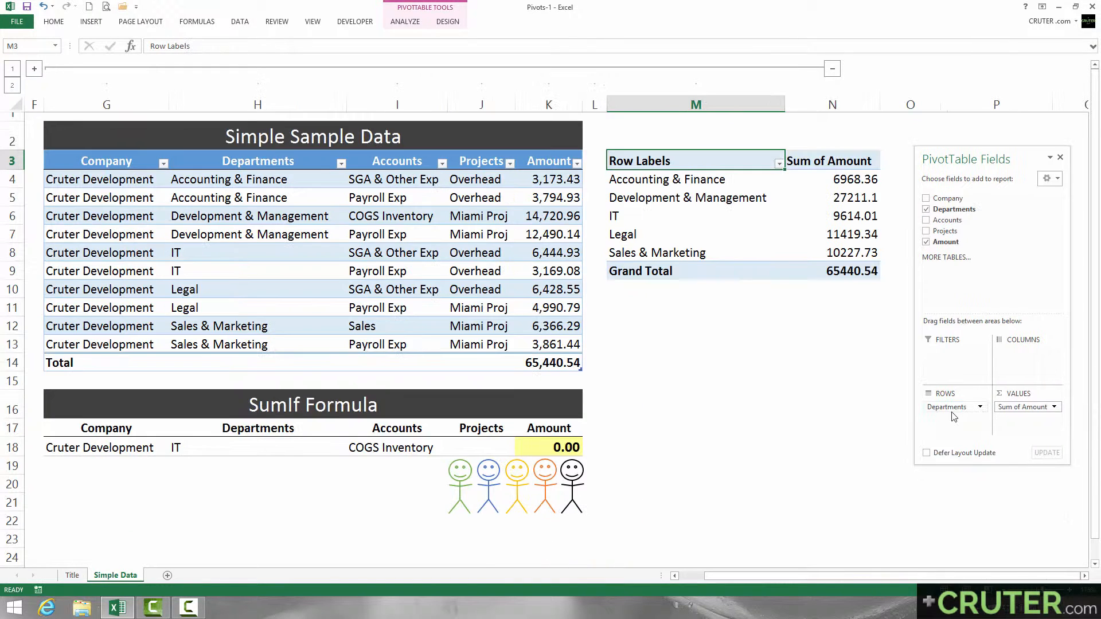
Step: Format the PivotTable's department amounts and grand total with thousands separators and two decimals
{"action": "left_click", "coordinate": [847, 178]}
{"action": "left_click_drag", "start_coordinate": [847, 178], "coordinate": [854, 270]}
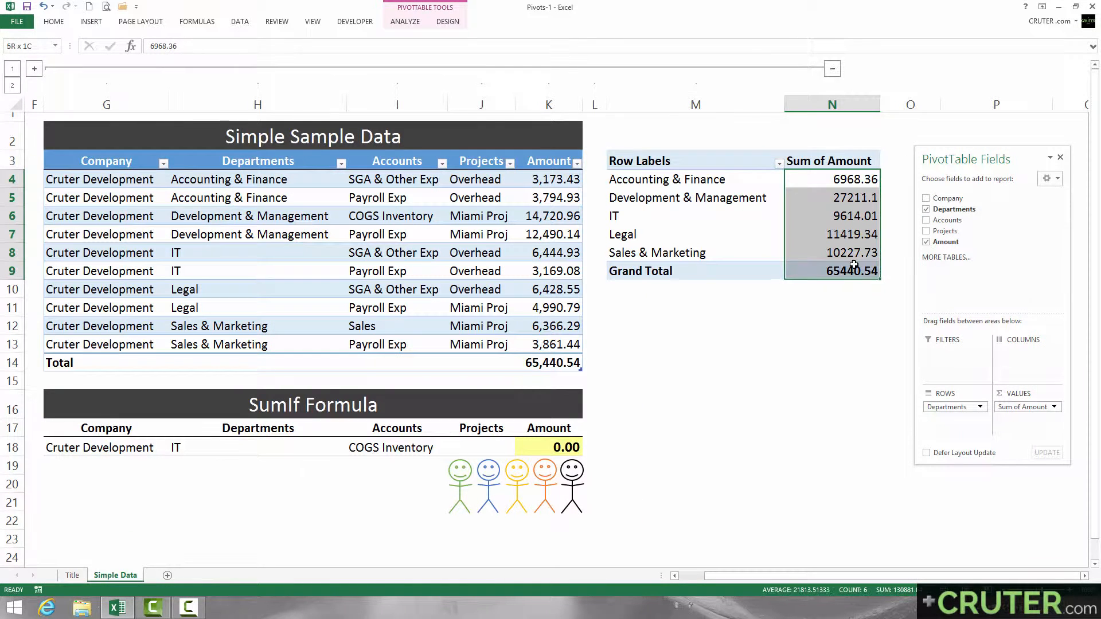
{"action": "key", "text": "ctrl+shift+1"}
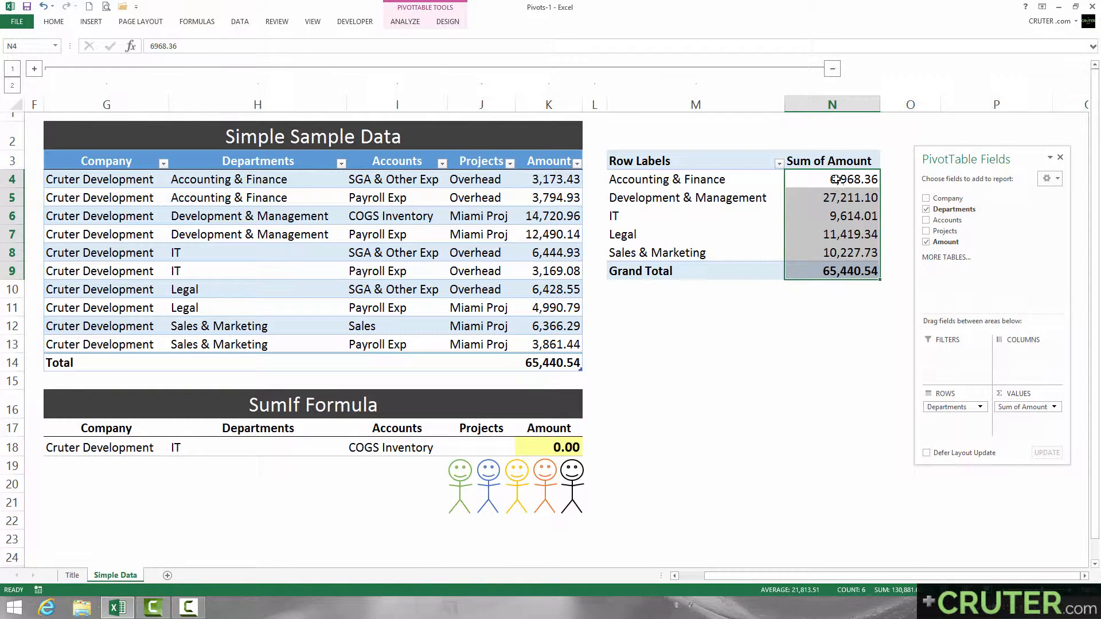
Step: Compare the two Accounting & Finance records and their amounts in the source table with that department's PivotTable sum
{"action": "left_click", "coordinate": [805, 180]}
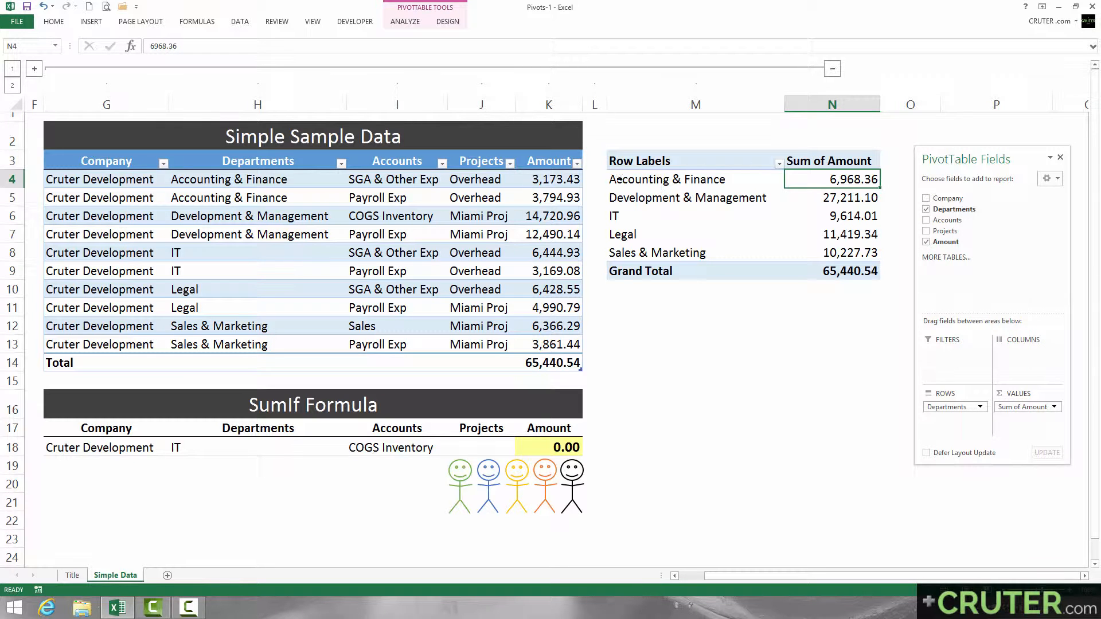
{"action": "left_click_drag", "start_coordinate": [226, 183], "coordinate": [232, 200]}
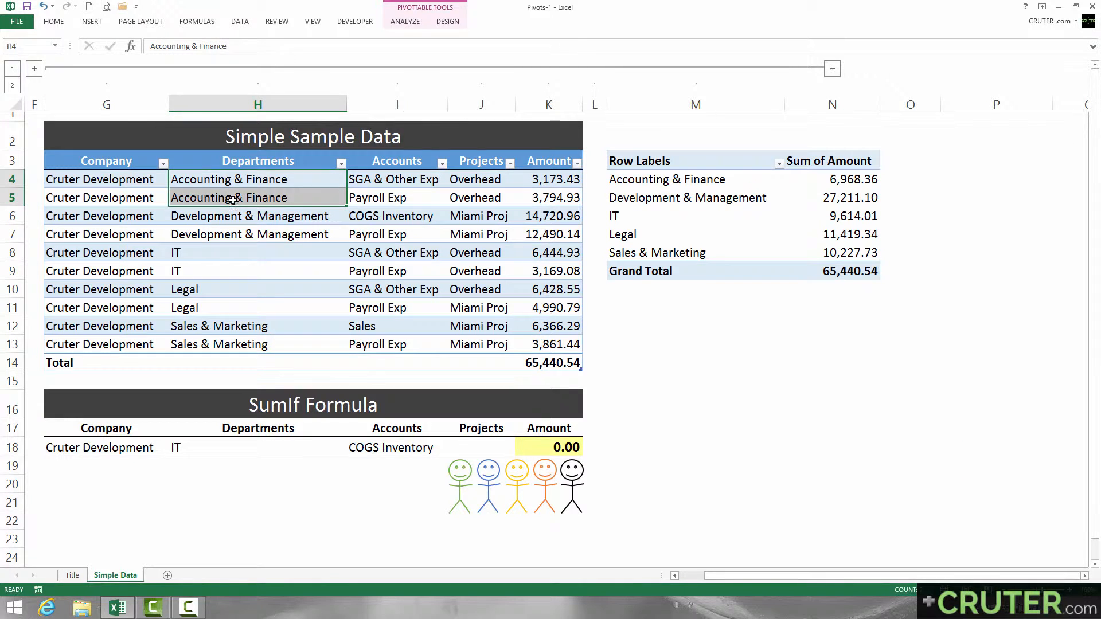
{"action": "left_click_drag", "start_coordinate": [543, 181], "coordinate": [544, 198]}
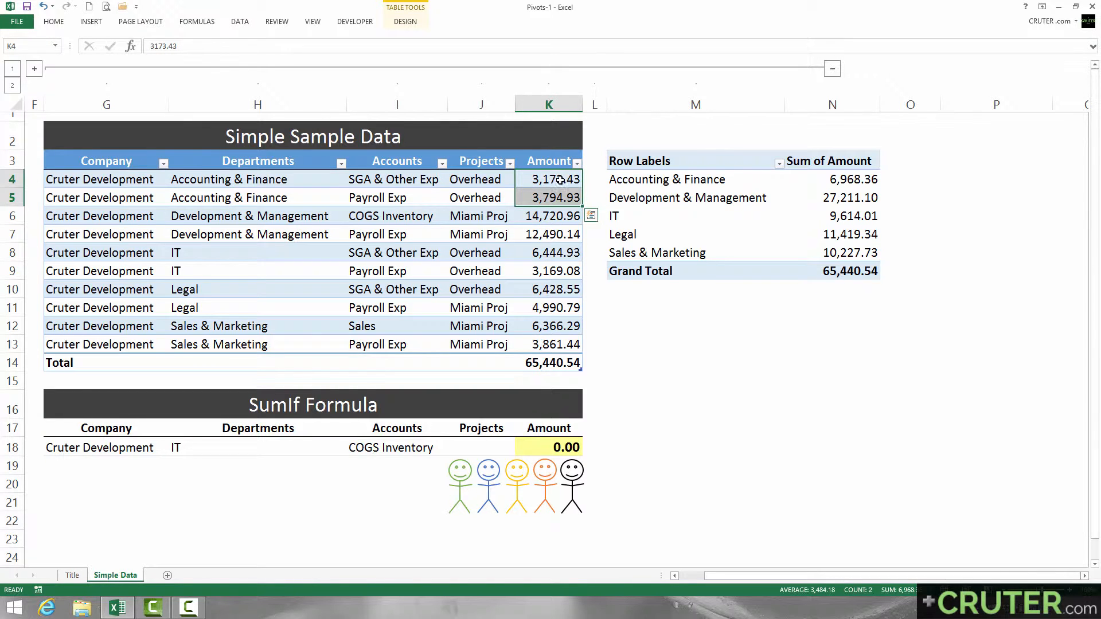
{"action": "left_click_drag", "start_coordinate": [558, 179], "coordinate": [562, 199]}
{"action": "left_click", "coordinate": [824, 182]}
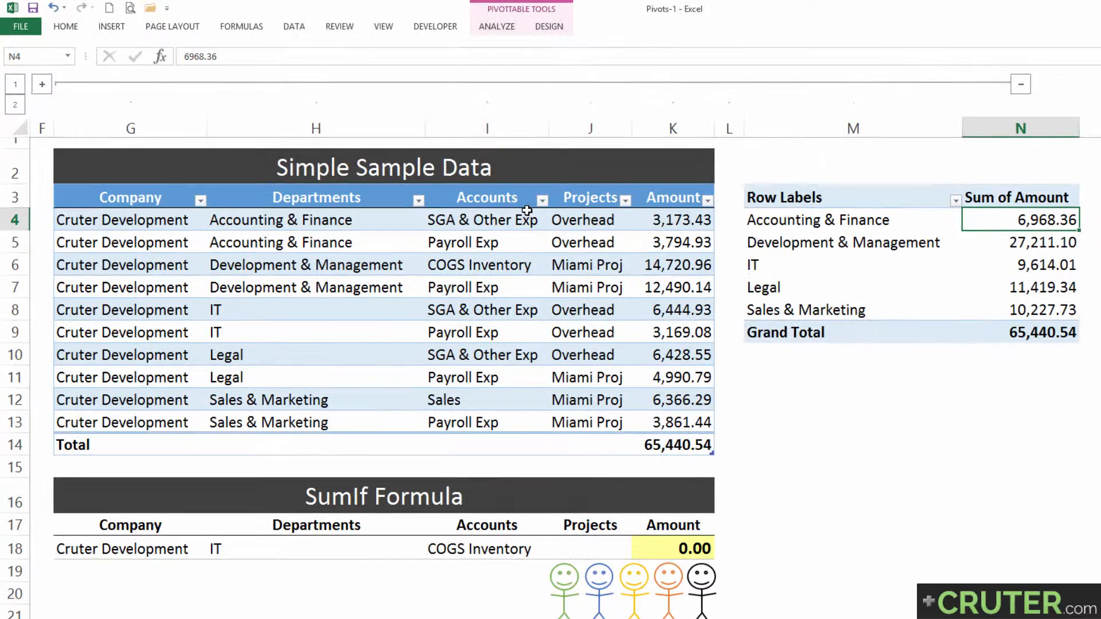
Step: Filter the source table's Departments column to Accounting & Finance and compare its total with the PivotTable amount
{"action": "left_click", "coordinate": [418, 200]}
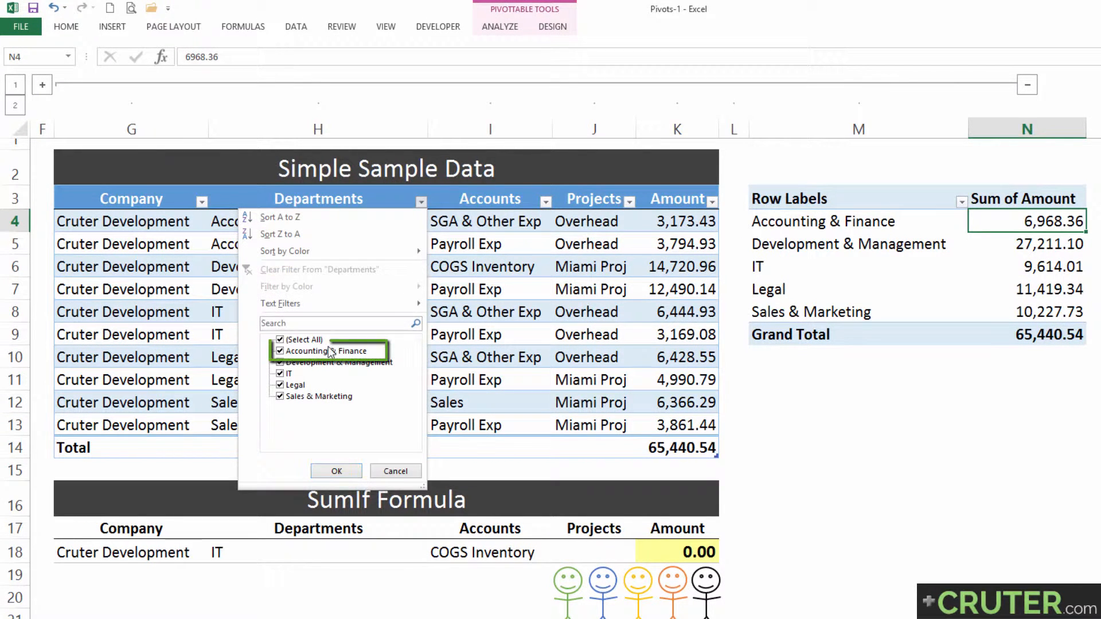
{"action": "left_click", "coordinate": [281, 340]}
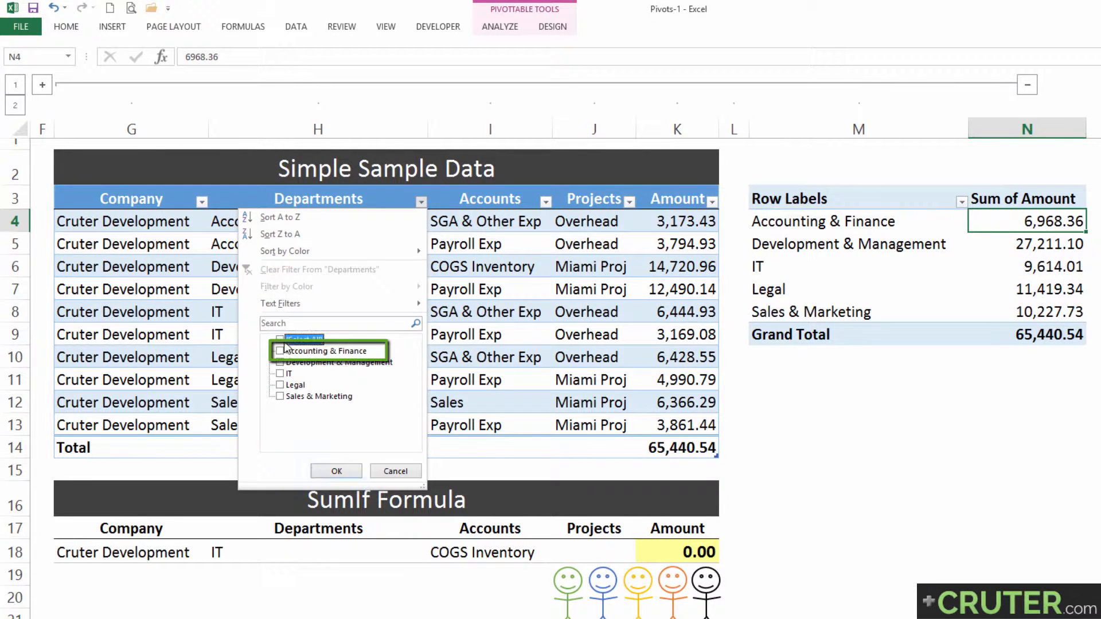
{"action": "left_click", "coordinate": [281, 351]}
{"action": "left_click", "coordinate": [336, 472]}
{"action": "left_click", "coordinate": [680, 269]}
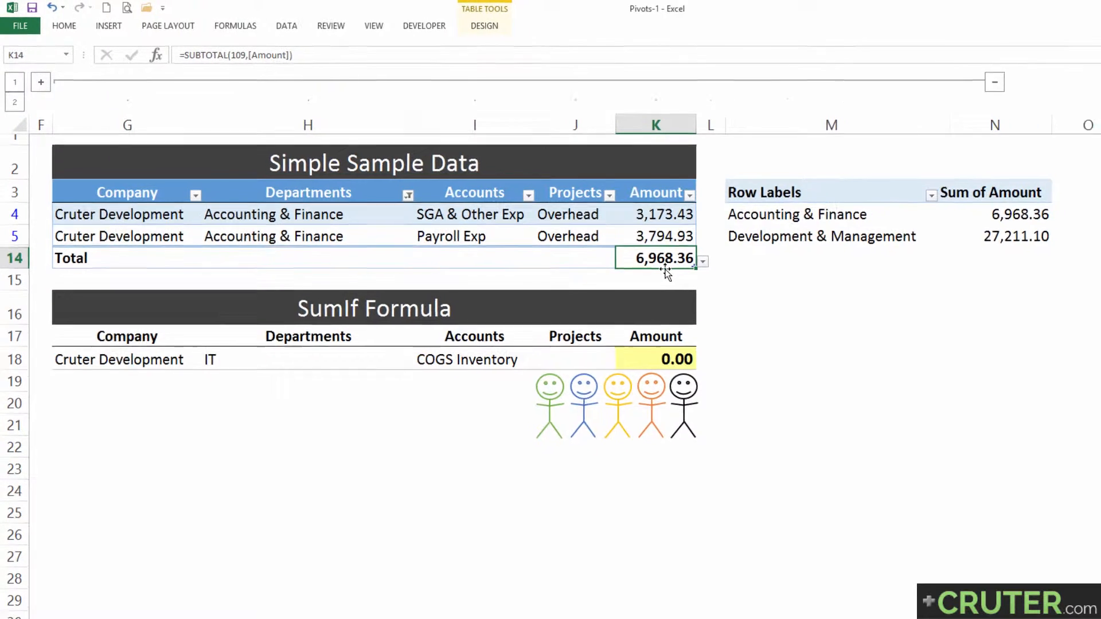
{"action": "left_click", "coordinate": [995, 224]}
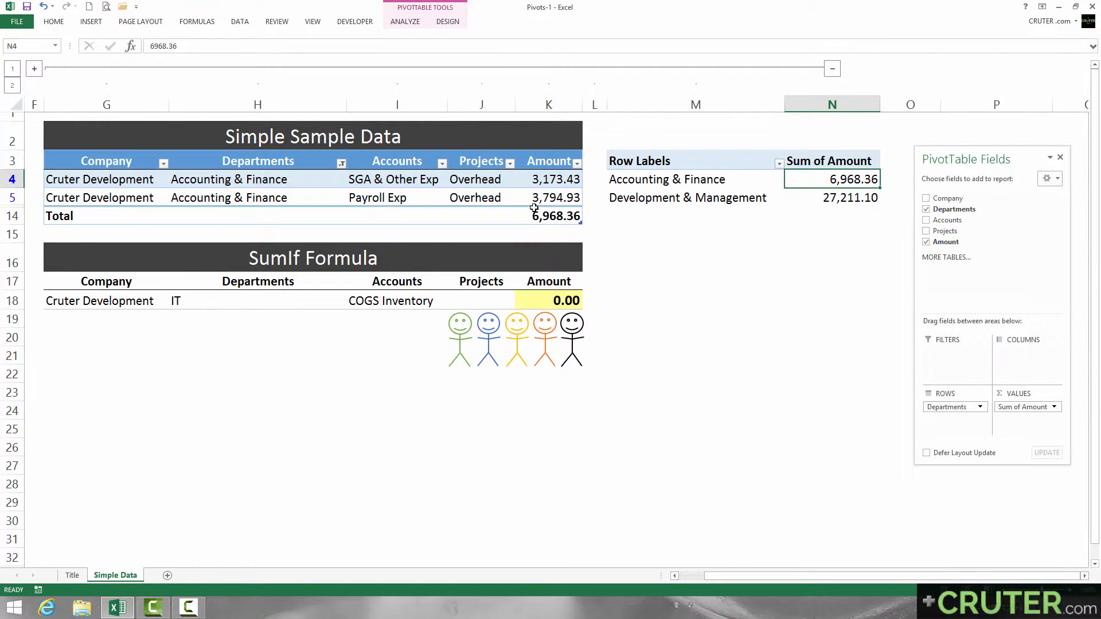
Step: Clear the Departments filter from the source table
{"action": "left_click", "coordinate": [339, 165]}
{"action": "left_click", "coordinate": [253, 215]}
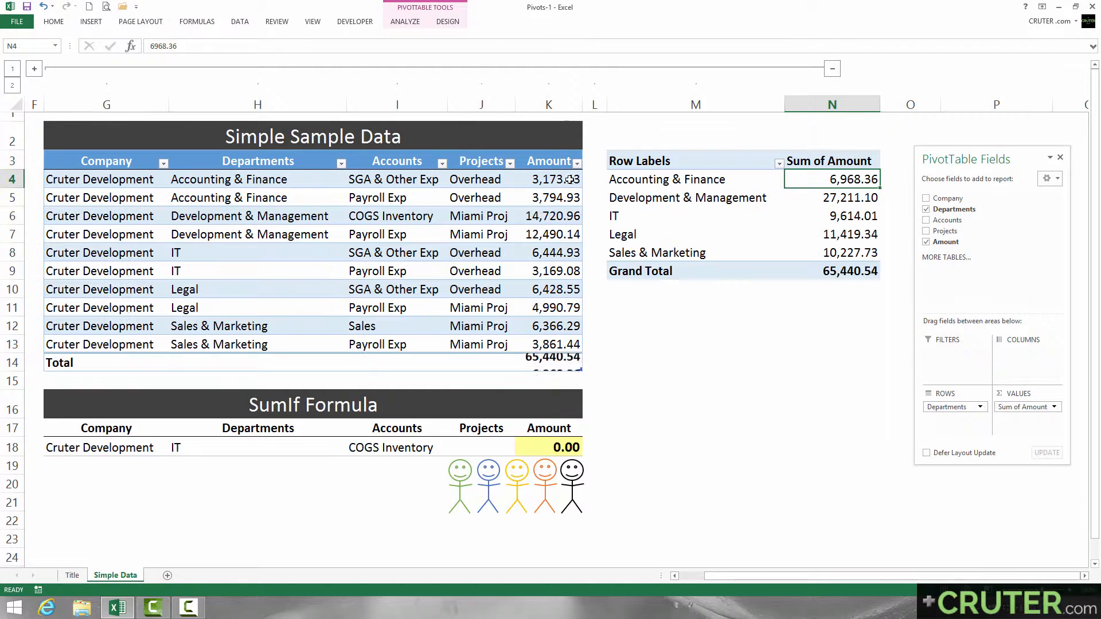